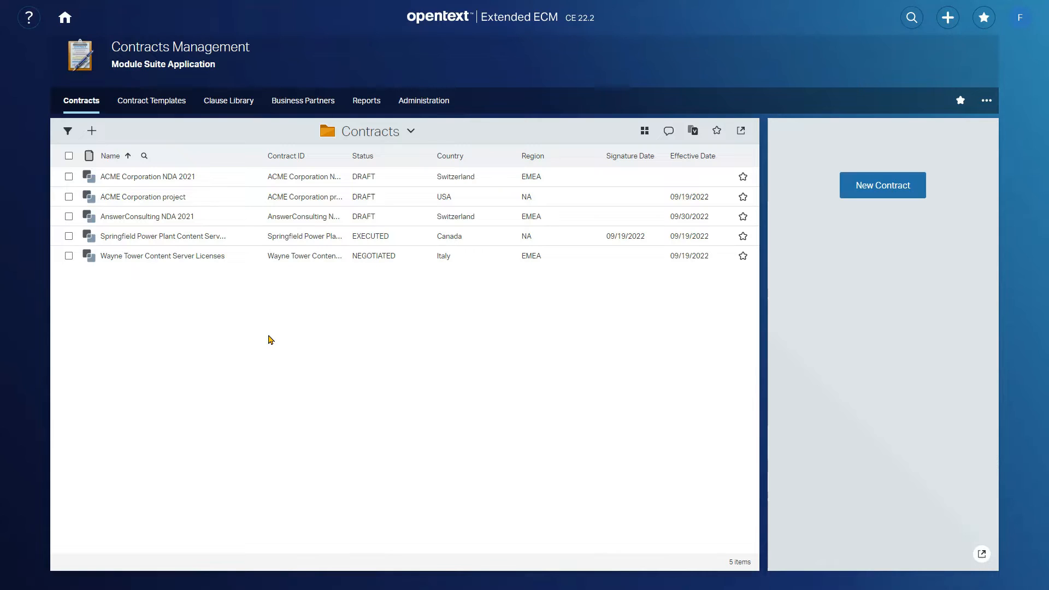
# - Start a new contract based on the Non Disclosure Agreement template
pyautogui.click(885, 190)
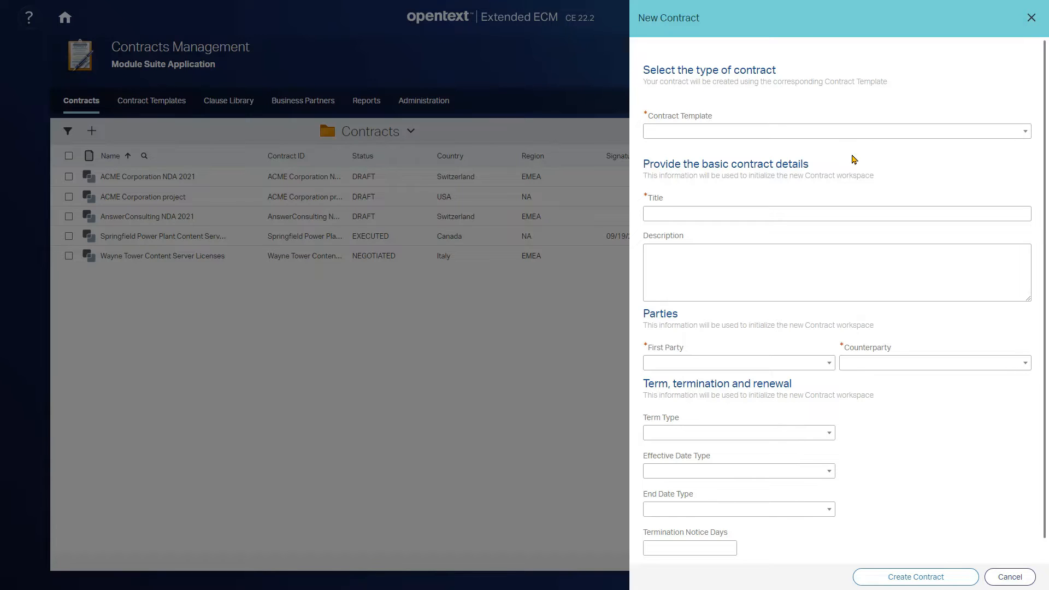
pyautogui.click(850, 134)
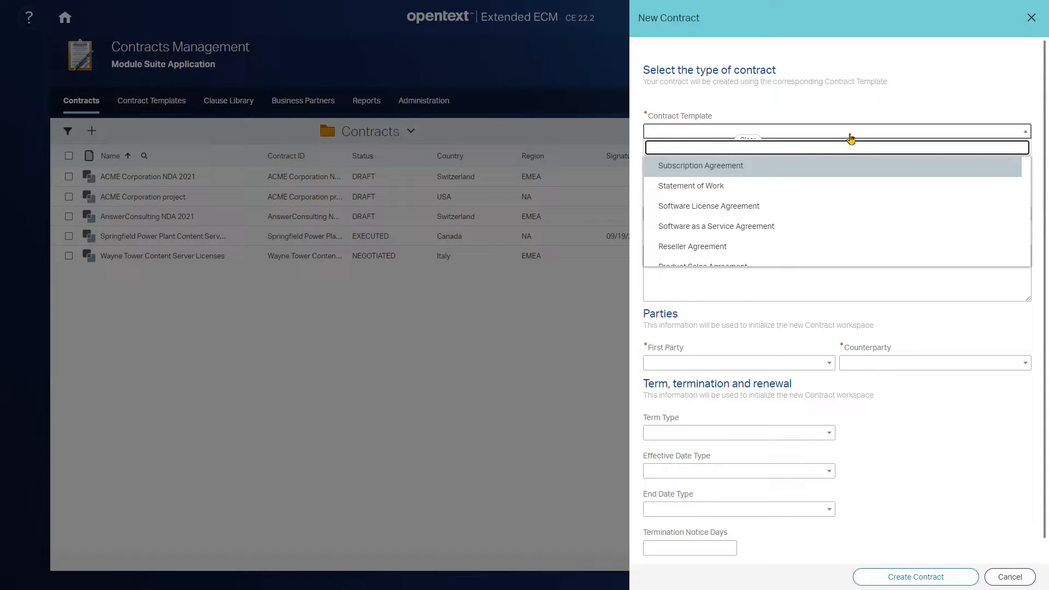
pyautogui.write('non')
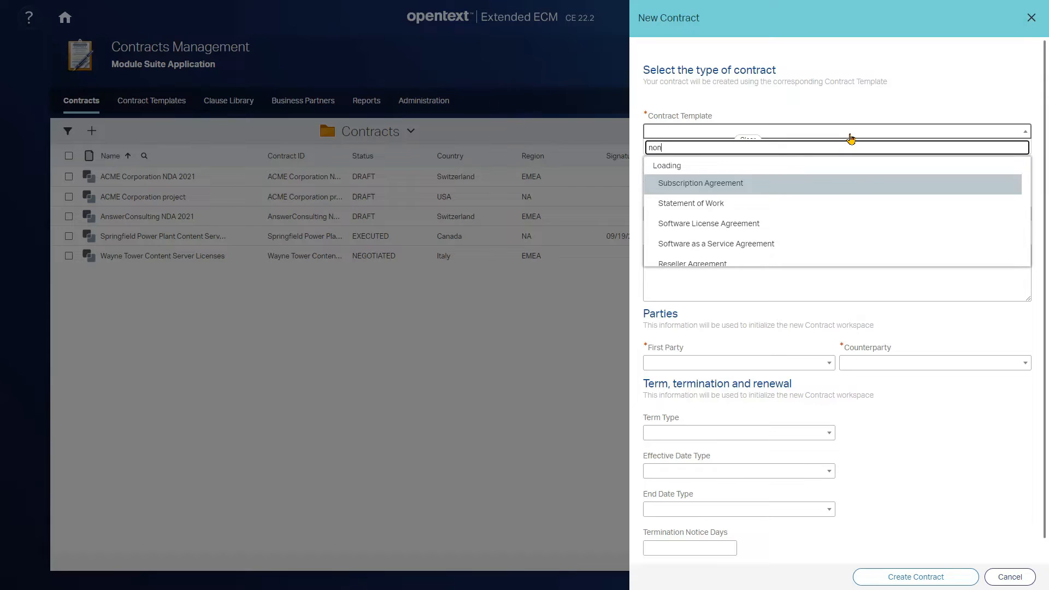
pyautogui.click(707, 167)
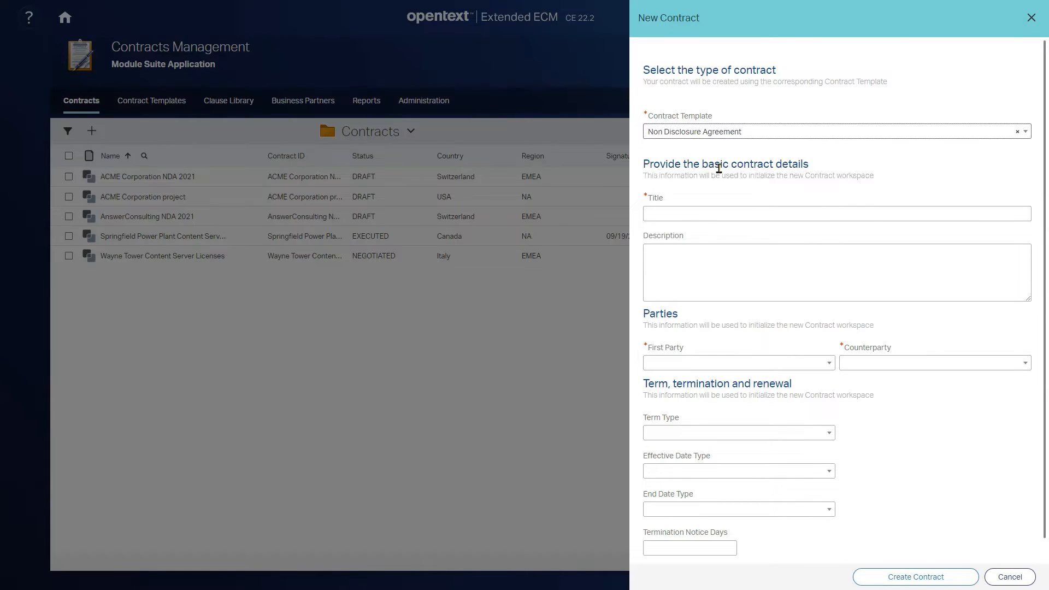
# - Enter "OpenText NDA 2022" as the contract title and leave the description empty
pyautogui.click(683, 215)
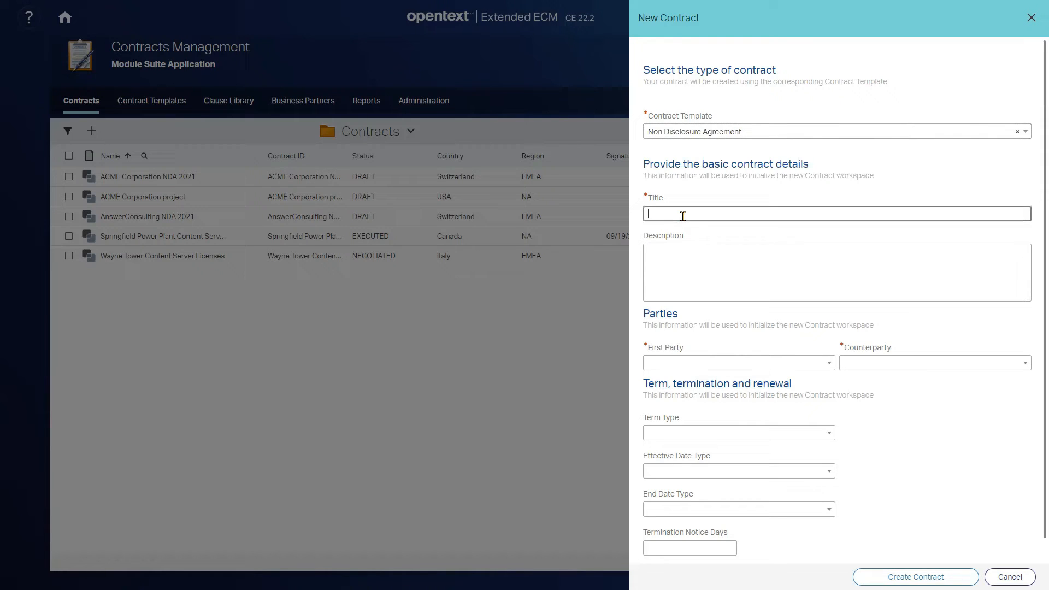
pyautogui.write('O')
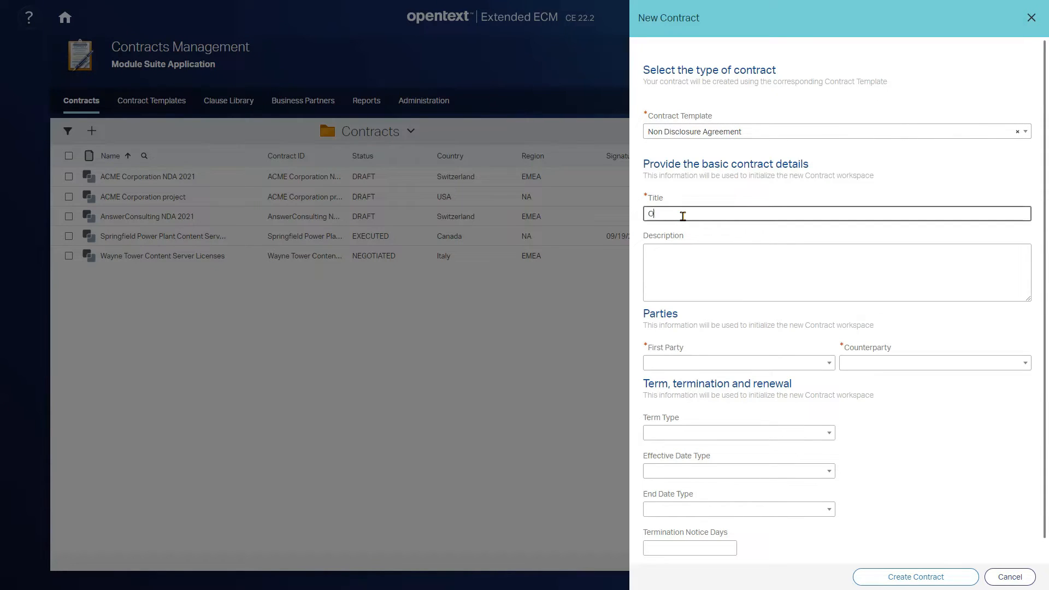
pyautogui.write('penText NDA 2022')
pyautogui.click(778, 292)
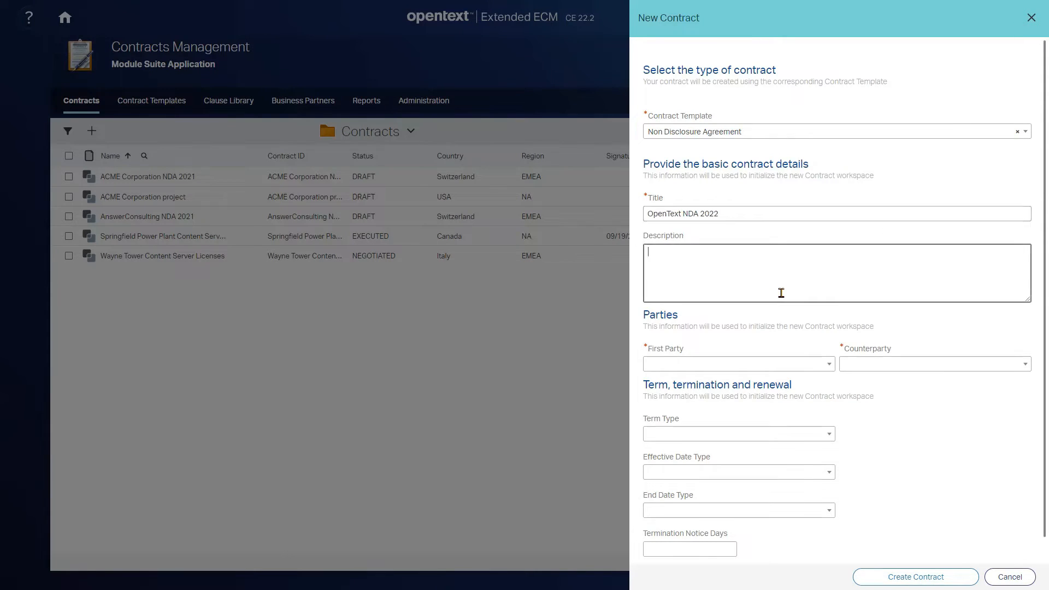
# - Set AnswerModules as the first party and Open Text as the counterparty of the contract
pyautogui.click(680, 368)
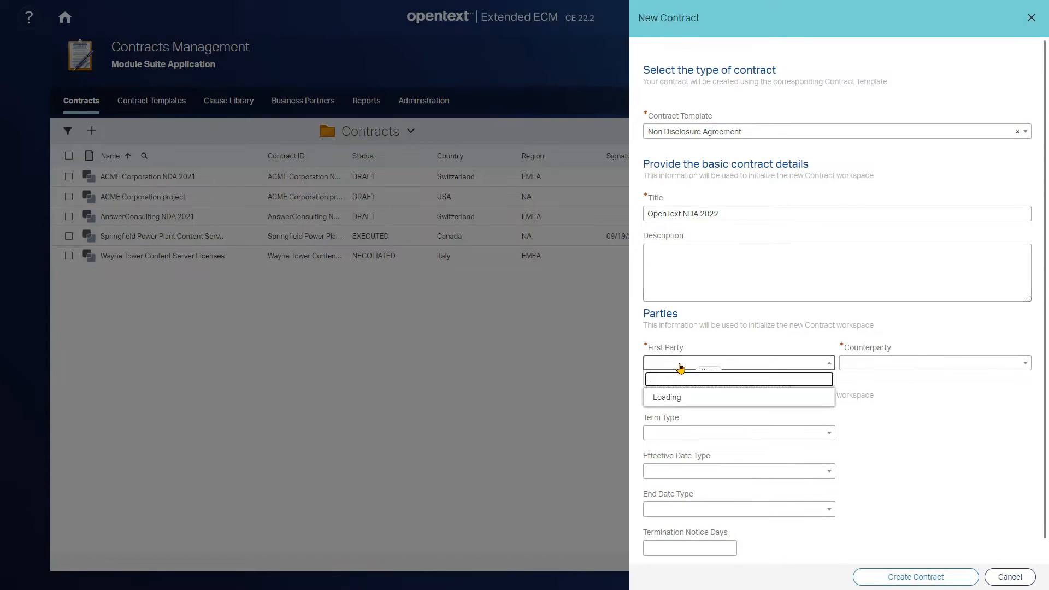
pyautogui.click(685, 419)
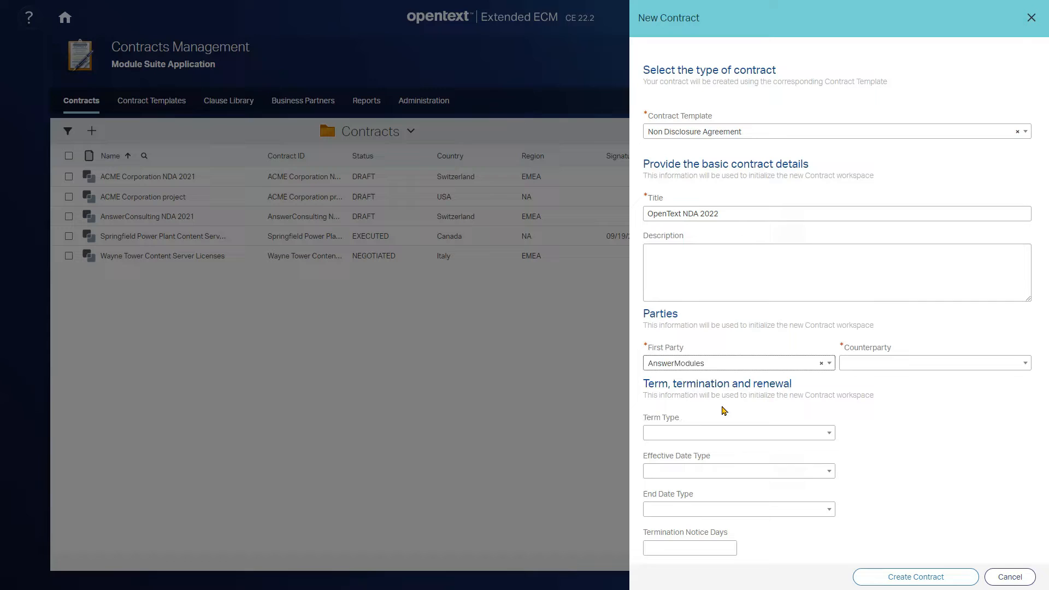
pyautogui.click(869, 365)
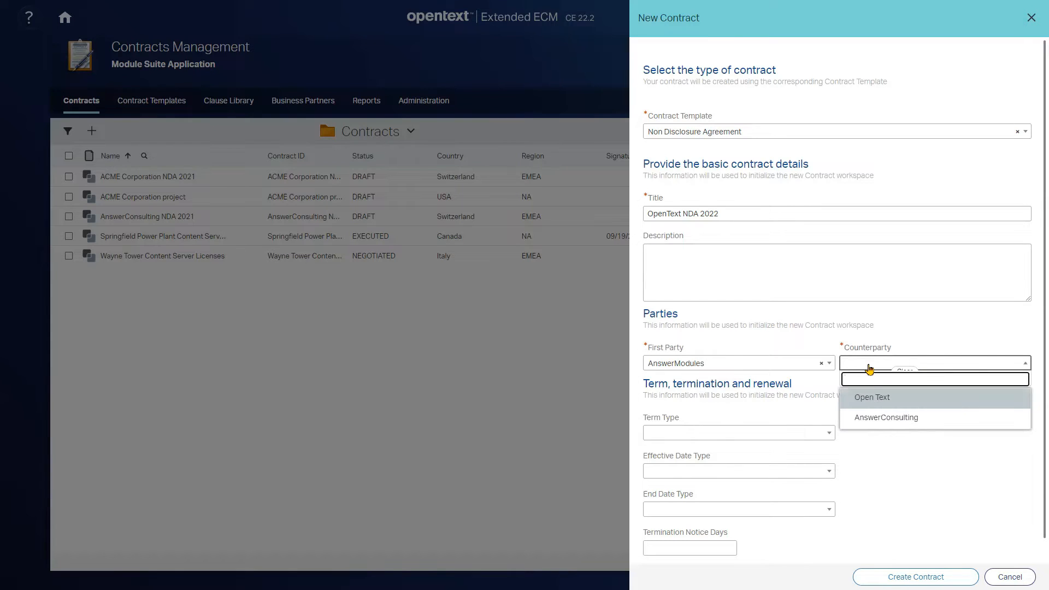
pyautogui.click(870, 403)
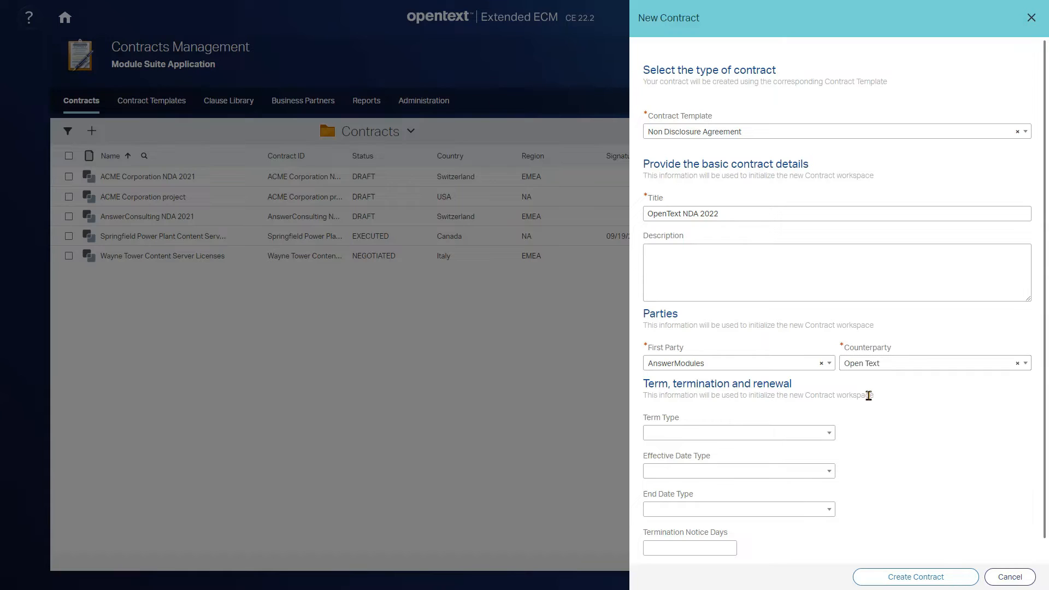
pyautogui.click(873, 365)
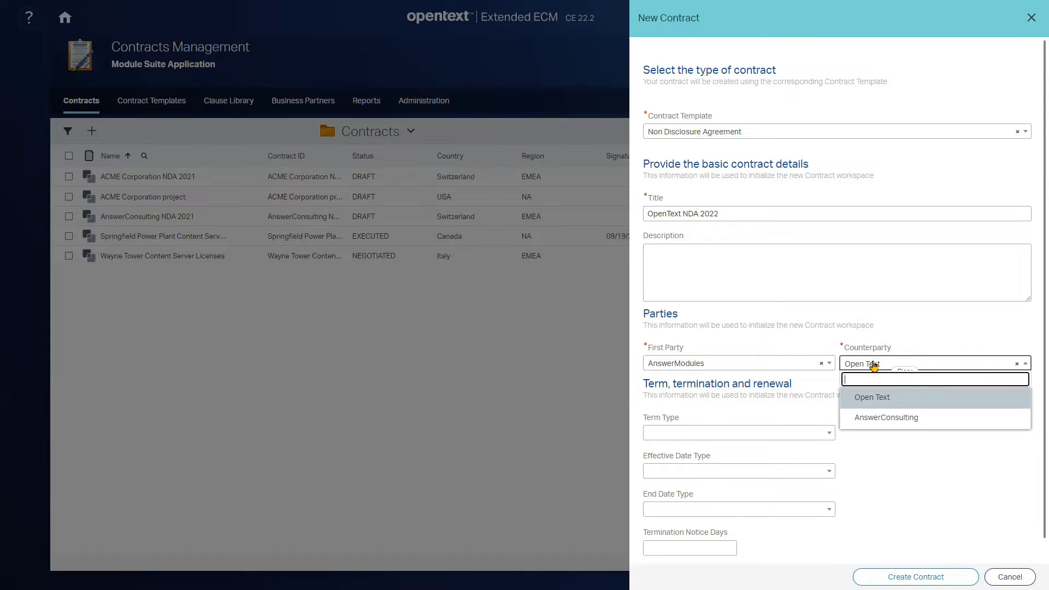
pyautogui.click(872, 398)
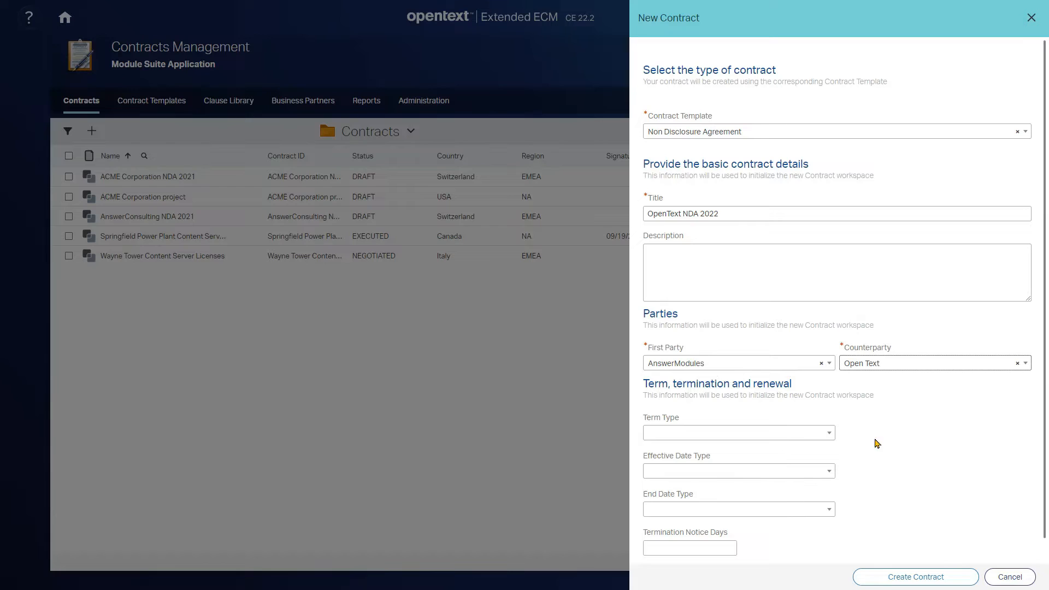
# - Set the contract's term type to Definite term and its renewal type to Renewable
pyautogui.click(763, 433)
pyautogui.click(689, 467)
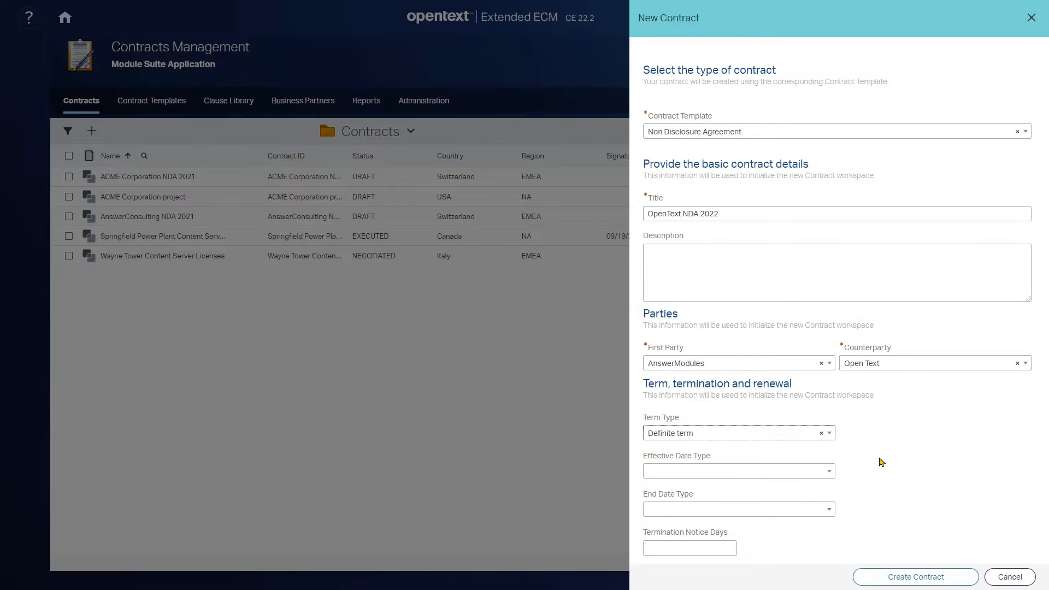
pyautogui.click(885, 440)
pyautogui.click(868, 465)
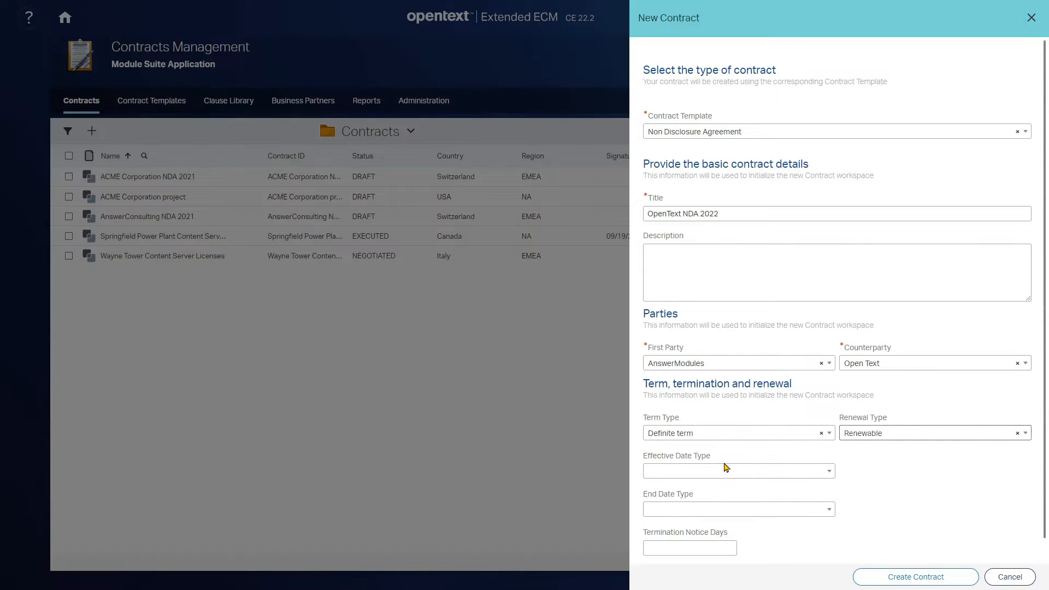
# - Make the contract effective on a specified date and set the effective date to 09/30/2022
pyautogui.click(710, 476)
pyautogui.click(714, 506)
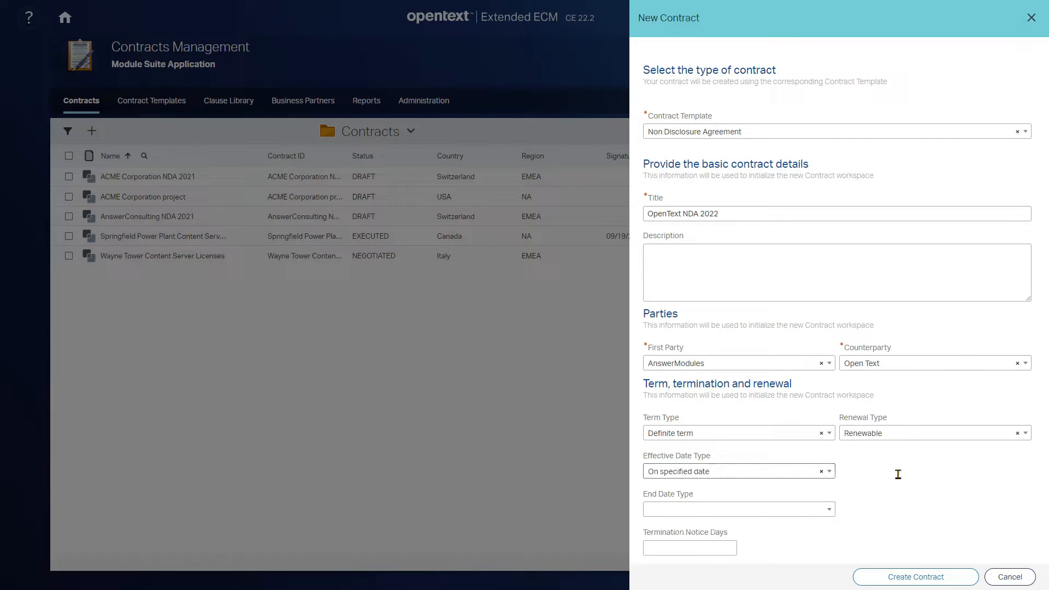
pyautogui.click(898, 472)
pyautogui.click(933, 439)
# - Make the contract end on a specified date and set the end date to 02/28/2023
pyautogui.click(703, 511)
pyautogui.click(692, 542)
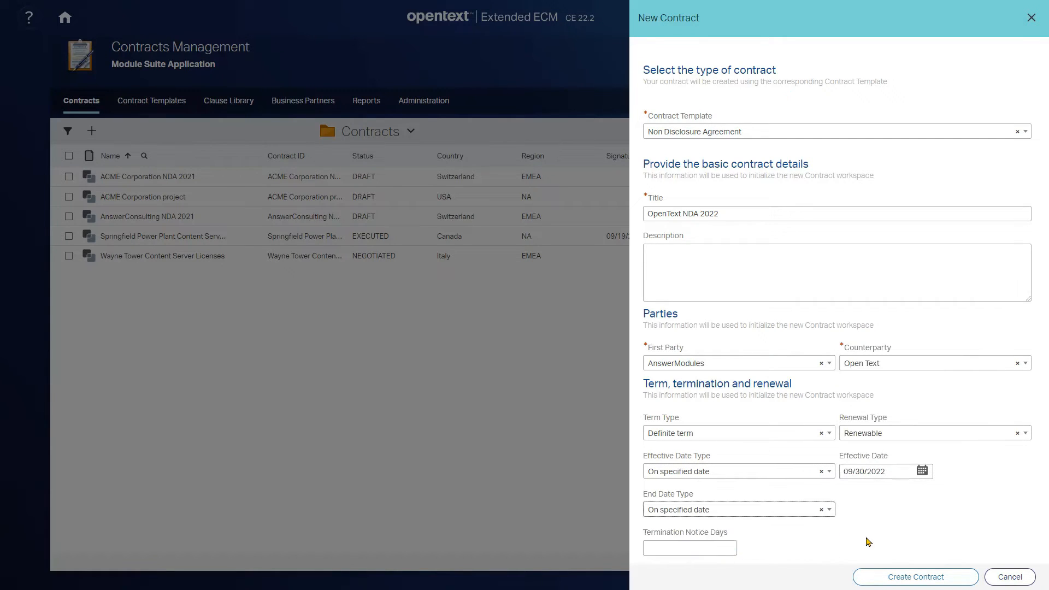
pyautogui.click(878, 506)
pyautogui.click(948, 379)
pyautogui.click(948, 379)
pyautogui.click(948, 380)
pyautogui.click(947, 379)
pyautogui.click(948, 379)
pyautogui.click(881, 478)
# - Set the termination notice to 30 days and create the contract
pyautogui.click(686, 550)
pyautogui.click(686, 549)
pyautogui.write('30')
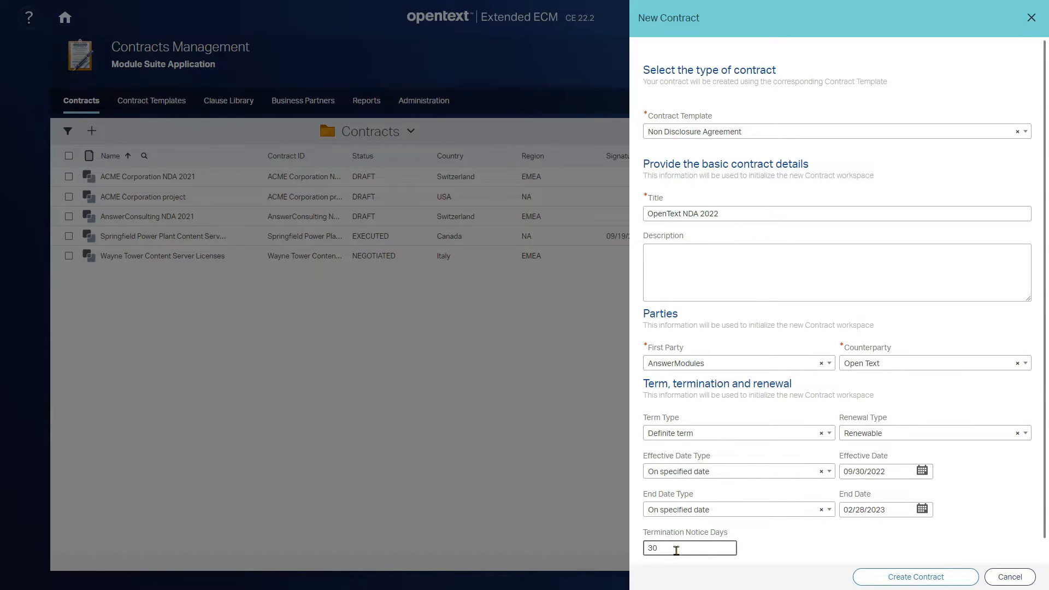
pyautogui.click(830, 553)
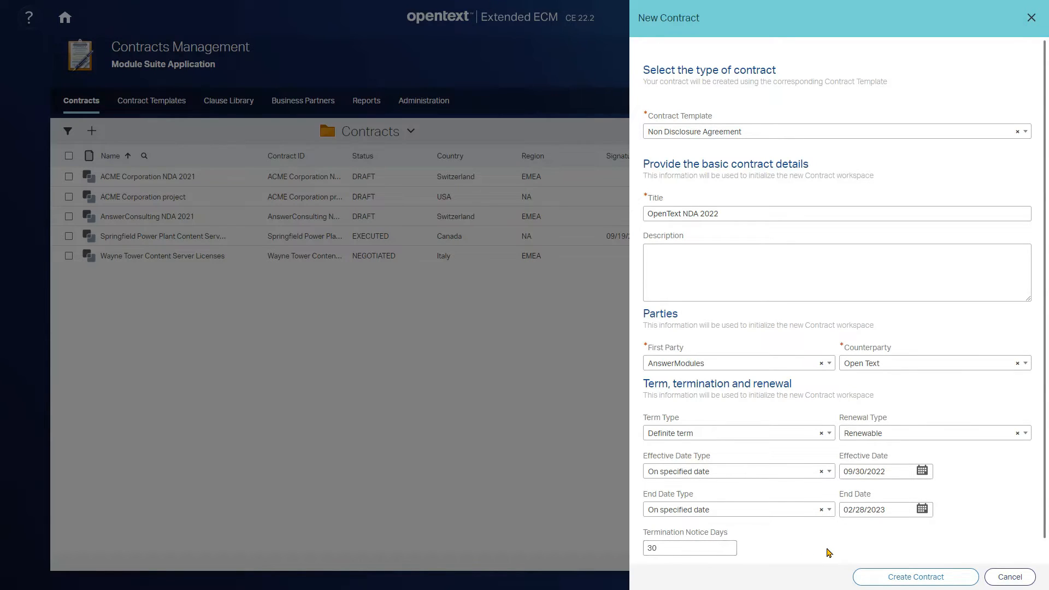
pyautogui.click(923, 576)
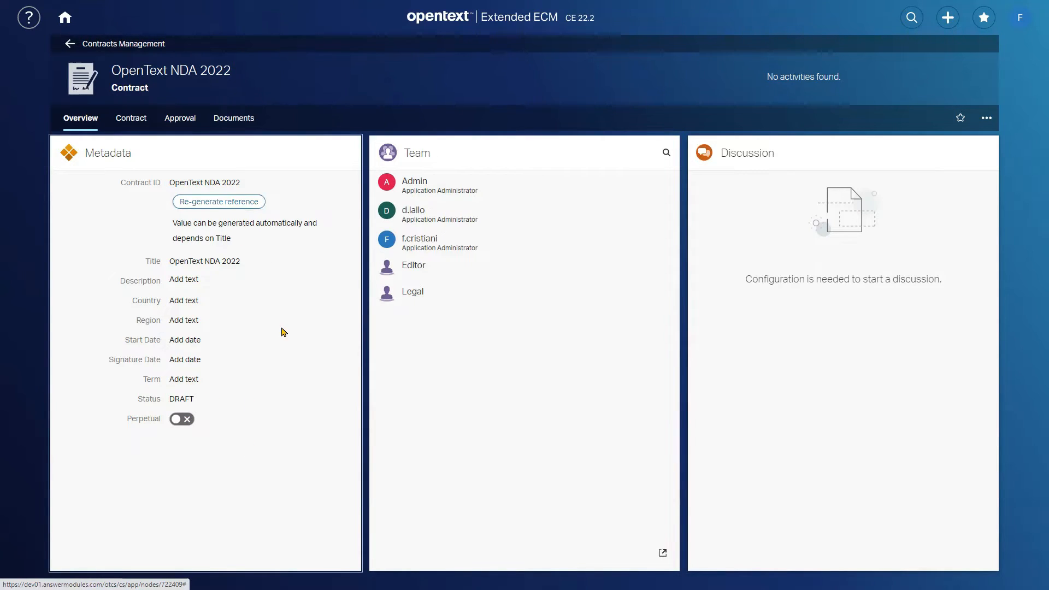
# - View the new contract's clauses and document preview, examine the Use of Information clause, and close that clause
pyautogui.click(130, 119)
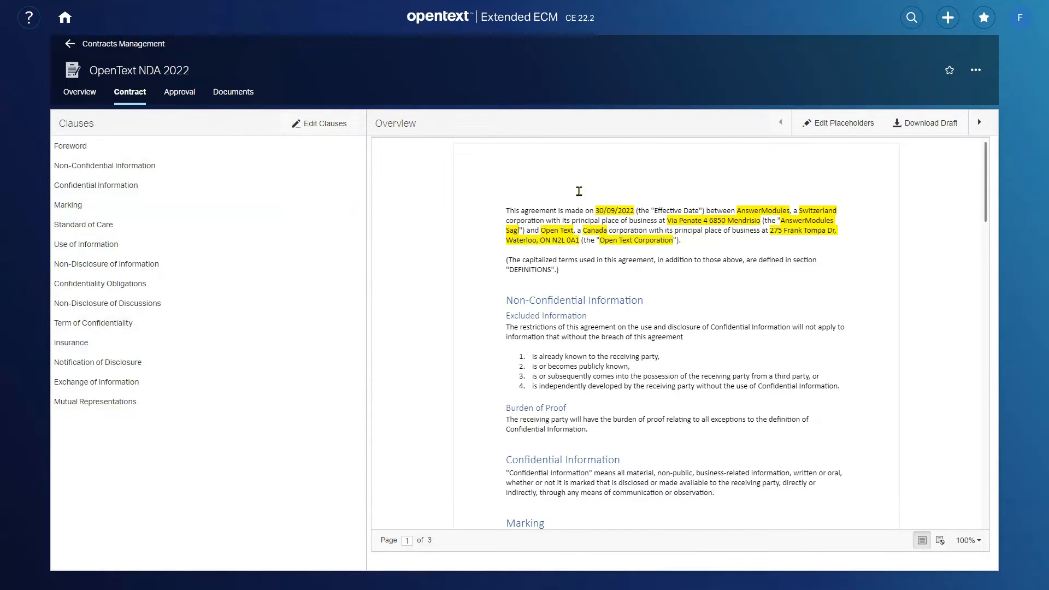
pyautogui.click(77, 245)
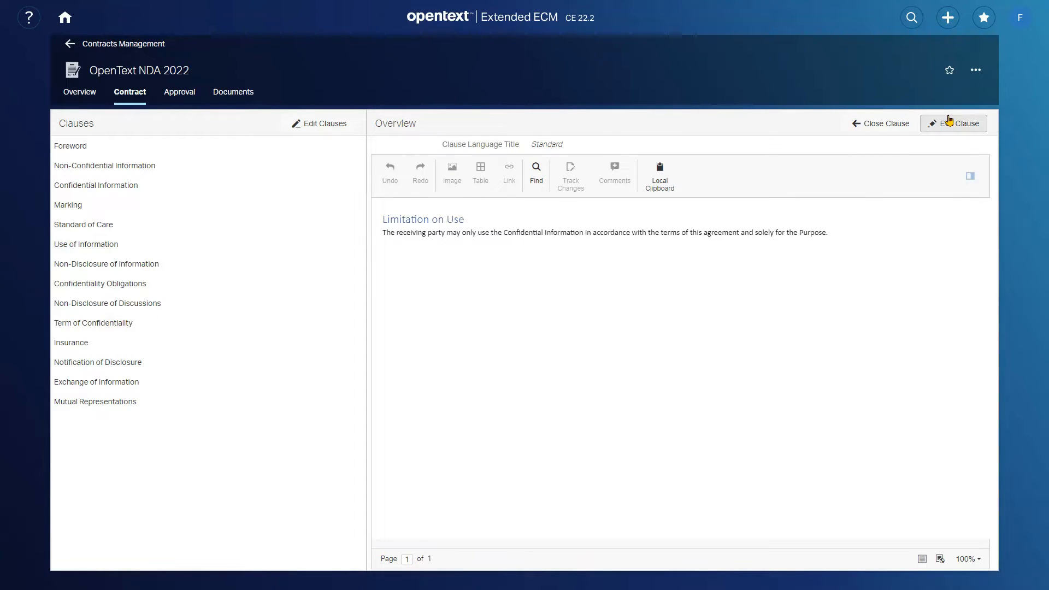
pyautogui.click(880, 125)
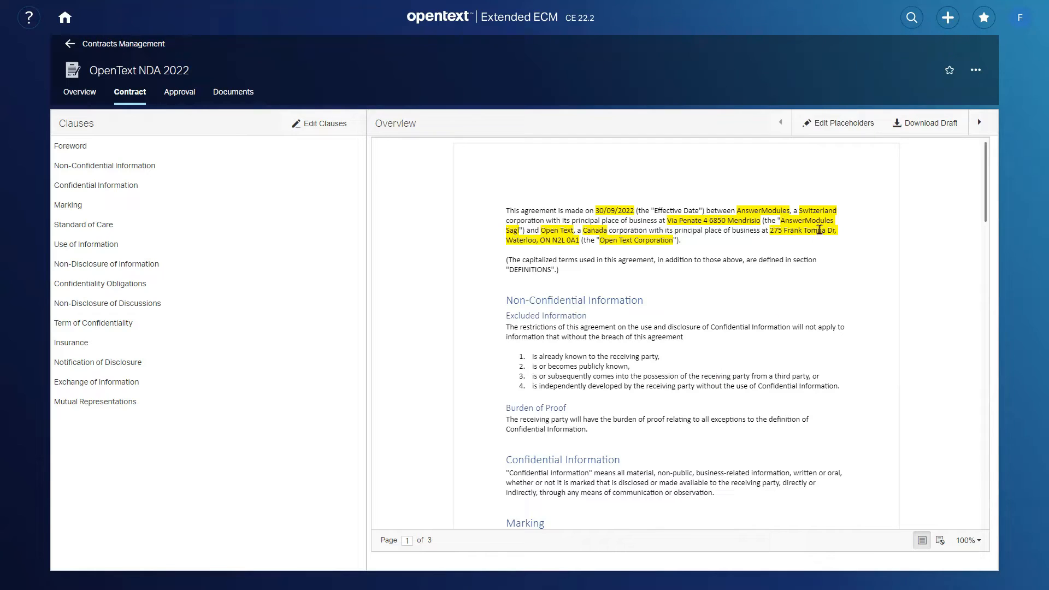
# - Review the contract's placeholder values without saving any change and return to the document preview
pyautogui.click(826, 127)
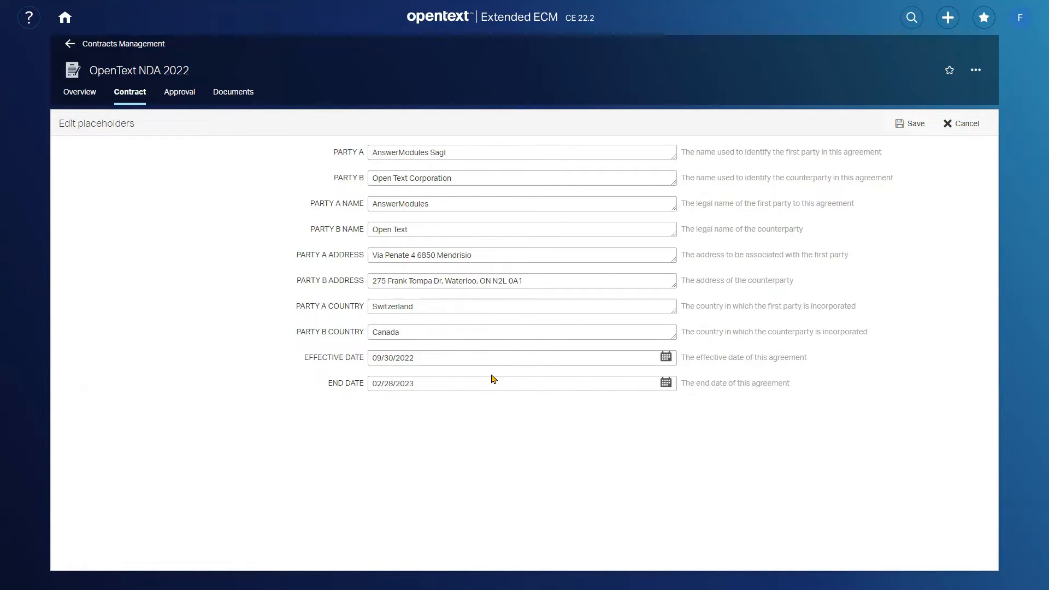
pyautogui.click(964, 125)
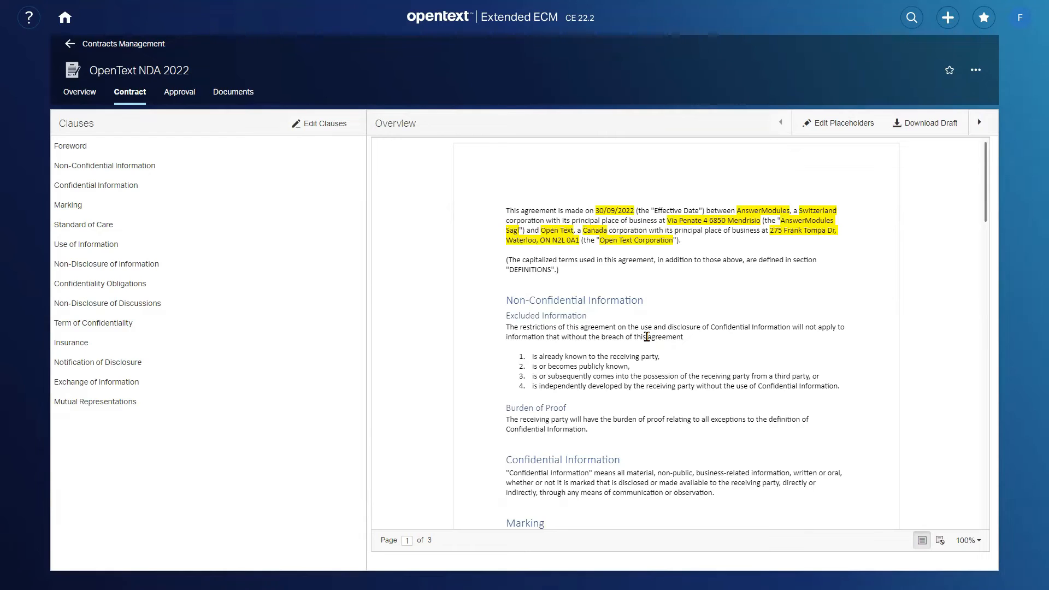
pyautogui.scroll(-3, 647, 337)
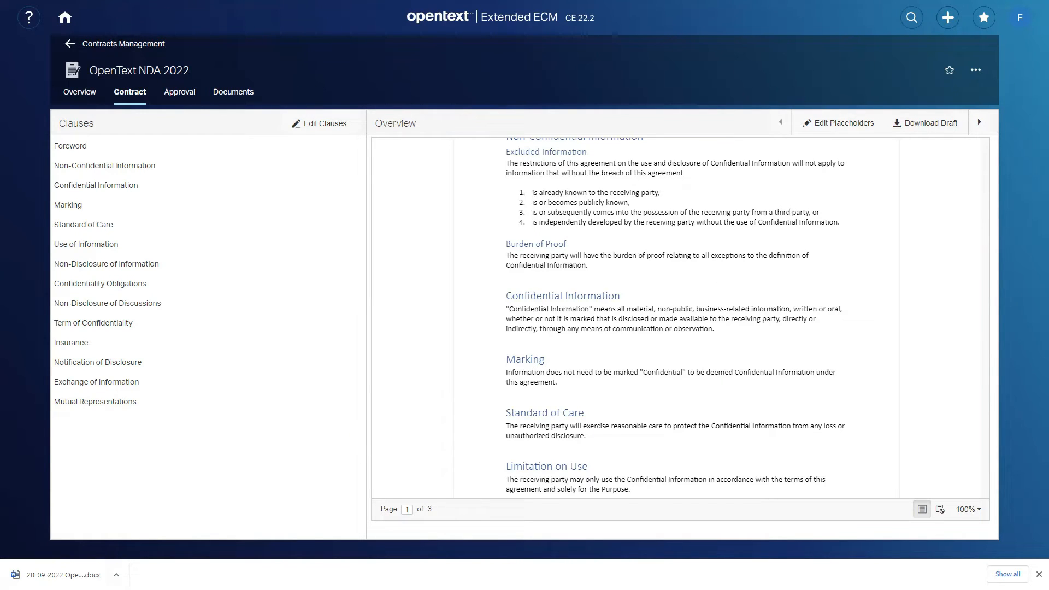
# - Open the downloaded contract draft in Word and look through its introduction and clauses
pyautogui.click(60, 574)
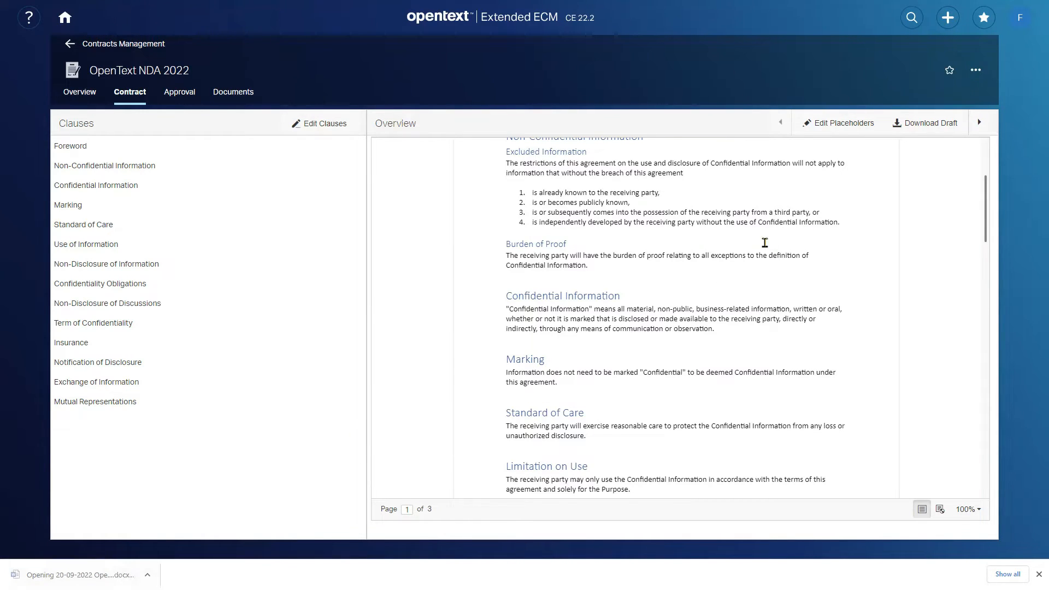
pyautogui.scroll(1, 670, 279)
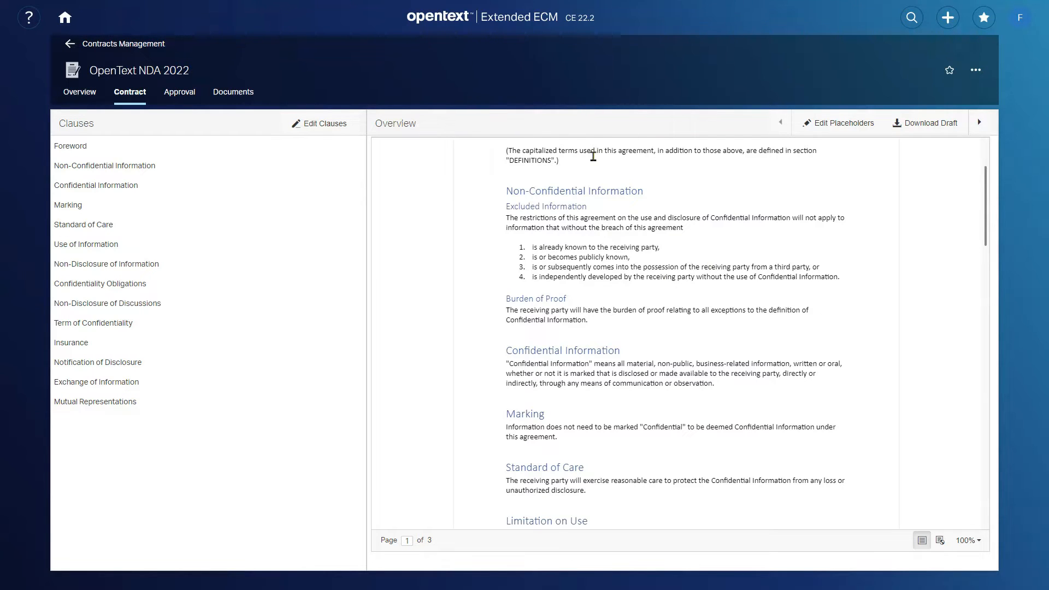
pyautogui.scroll(2, 681, 246)
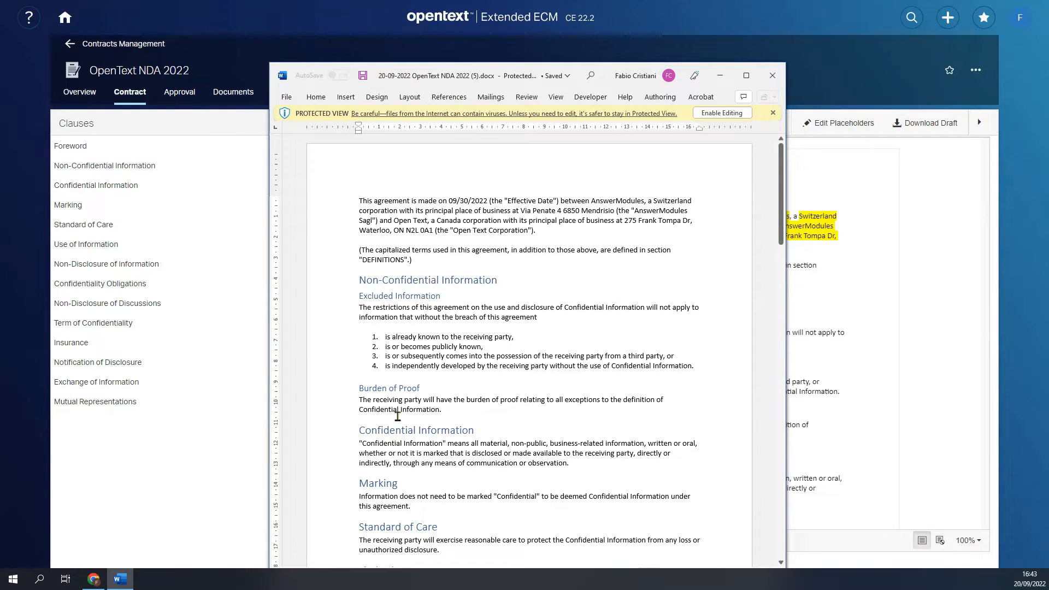
pyautogui.scroll(-2, 507, 344)
pyautogui.scroll(-1, 507, 344)
pyautogui.scroll(3, 506, 344)
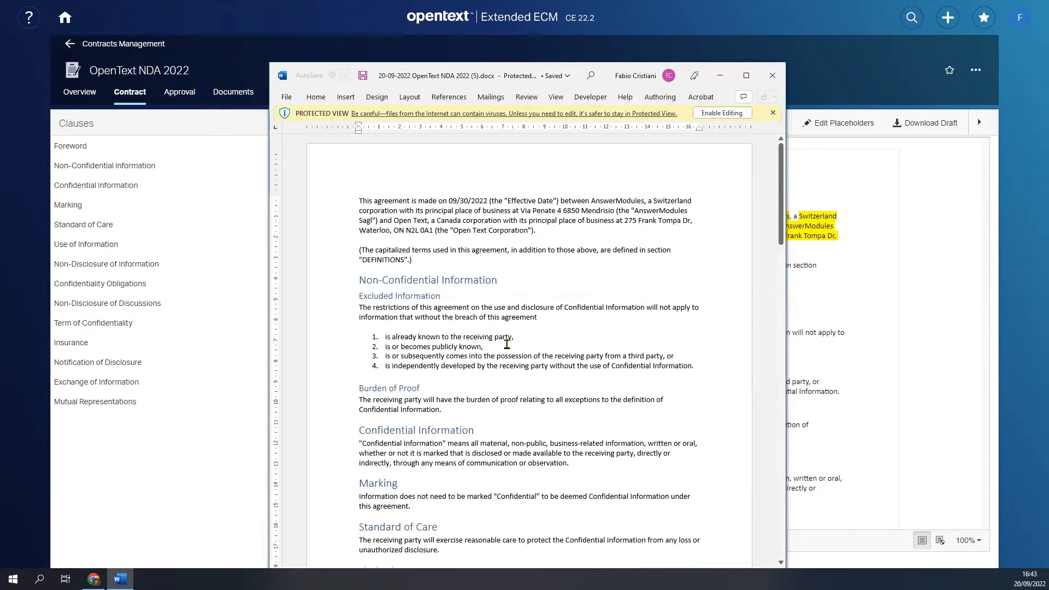
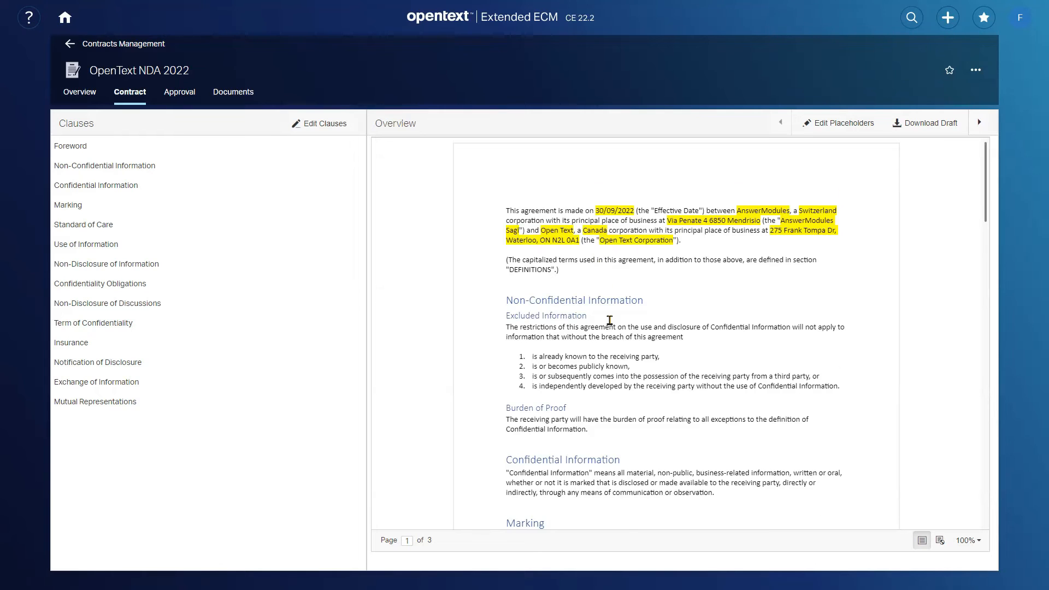
# - Look through the contract preview, open the Term of Confidentiality clause for editing and turn on Track Changes
pyautogui.scroll(-20, 608, 319)
pyautogui.scroll(-4, 608, 319)
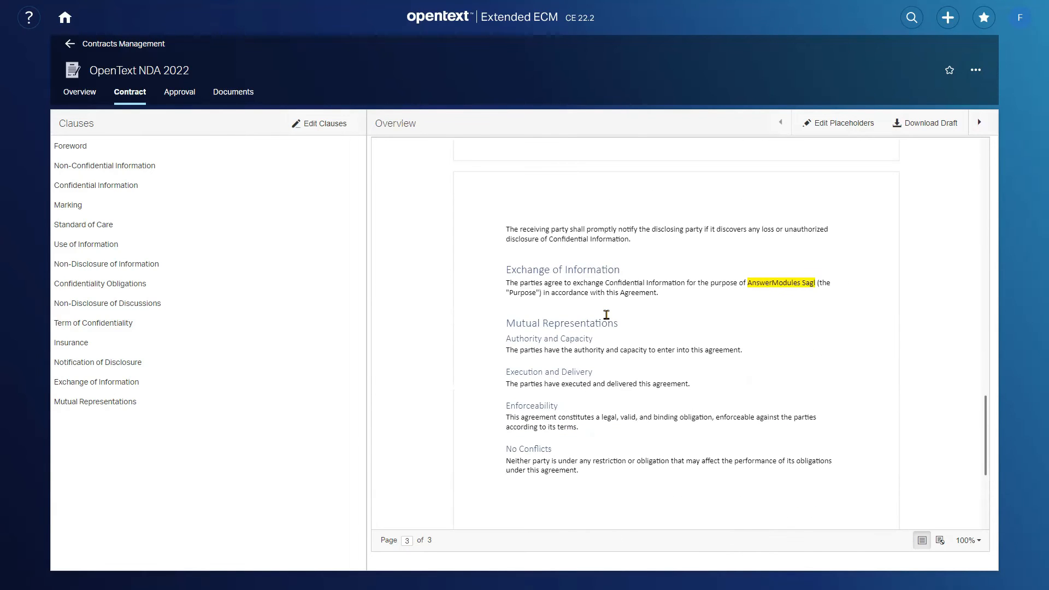
pyautogui.scroll(6, 608, 317)
pyautogui.scroll(3, 546, 314)
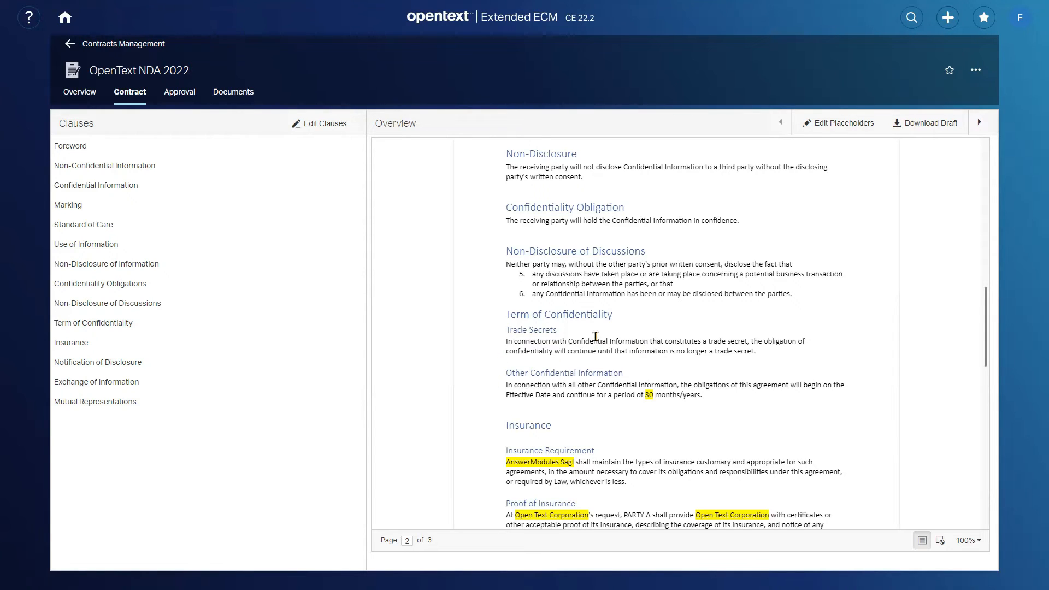
pyautogui.click(110, 330)
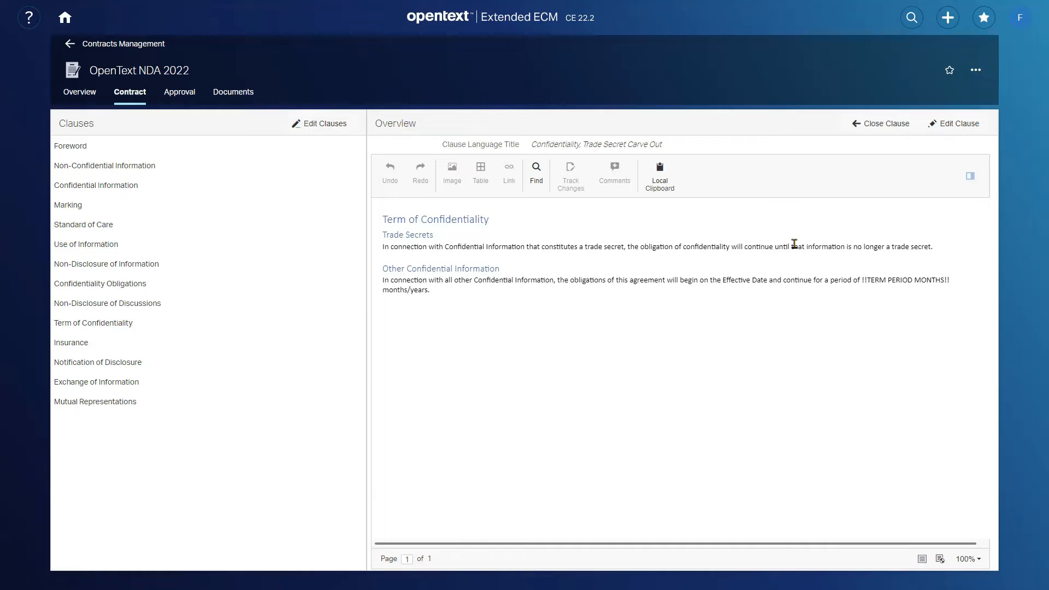
pyautogui.click(951, 128)
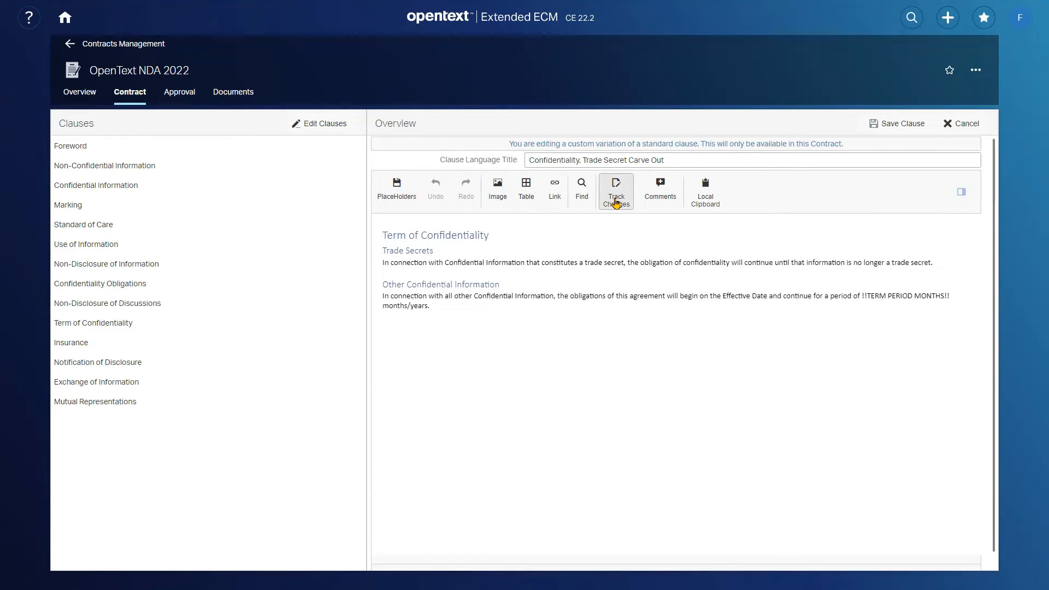
pyautogui.click(616, 204)
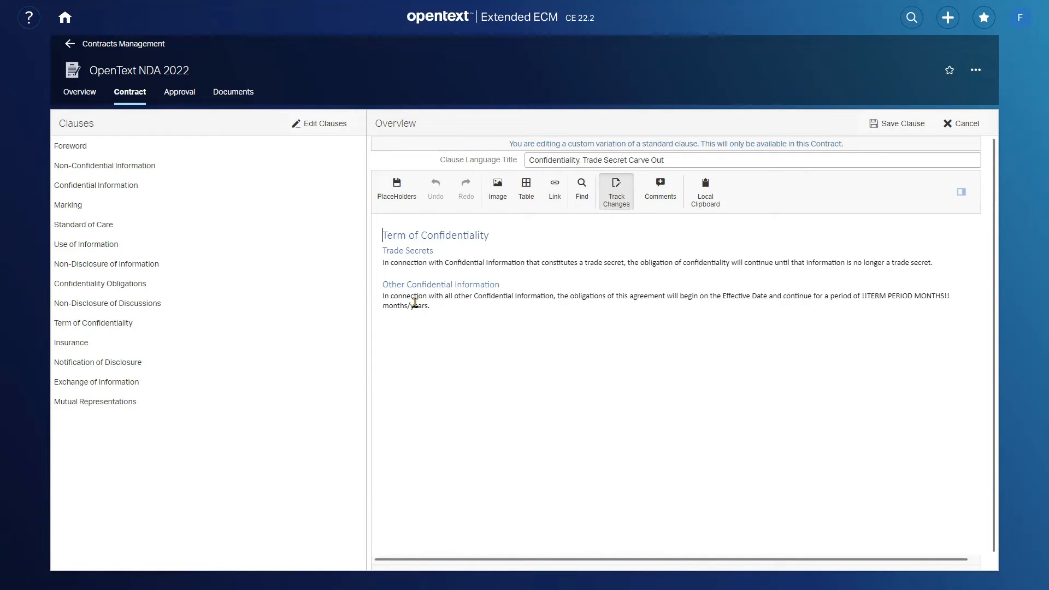
# - Delete "/years" from the end of the Other Confidential Information paragraph as a tracked change and save the clause
pyautogui.click(427, 305)
pyautogui.press('BackSpace')
pyautogui.press('BackSpace')
pyautogui.press('BackSpace')
pyautogui.press('BackSpace')
pyautogui.press('BackSpace')
pyautogui.press('BackSpace')
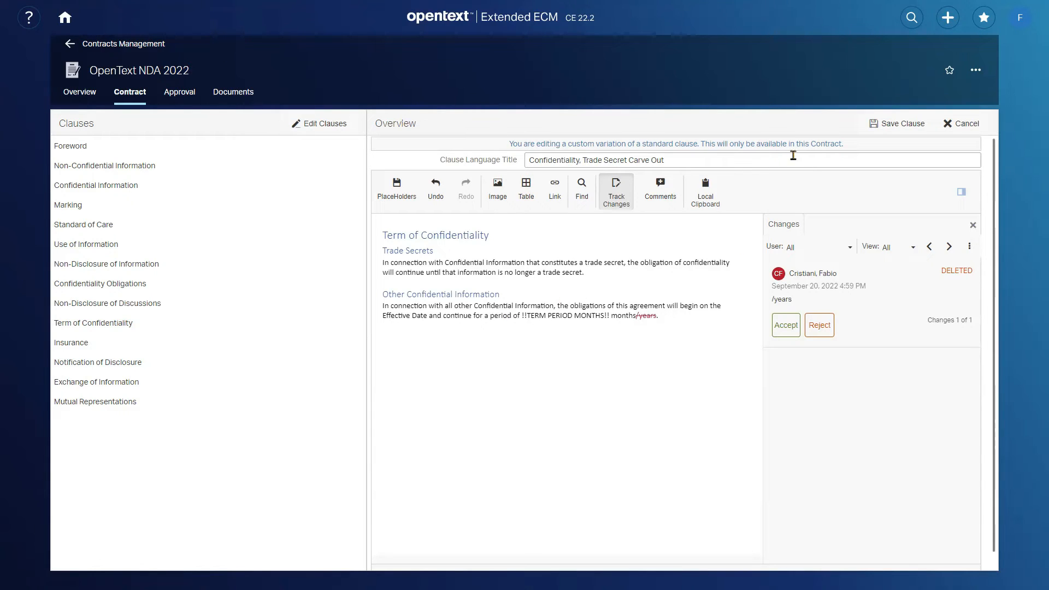
pyautogui.click(894, 126)
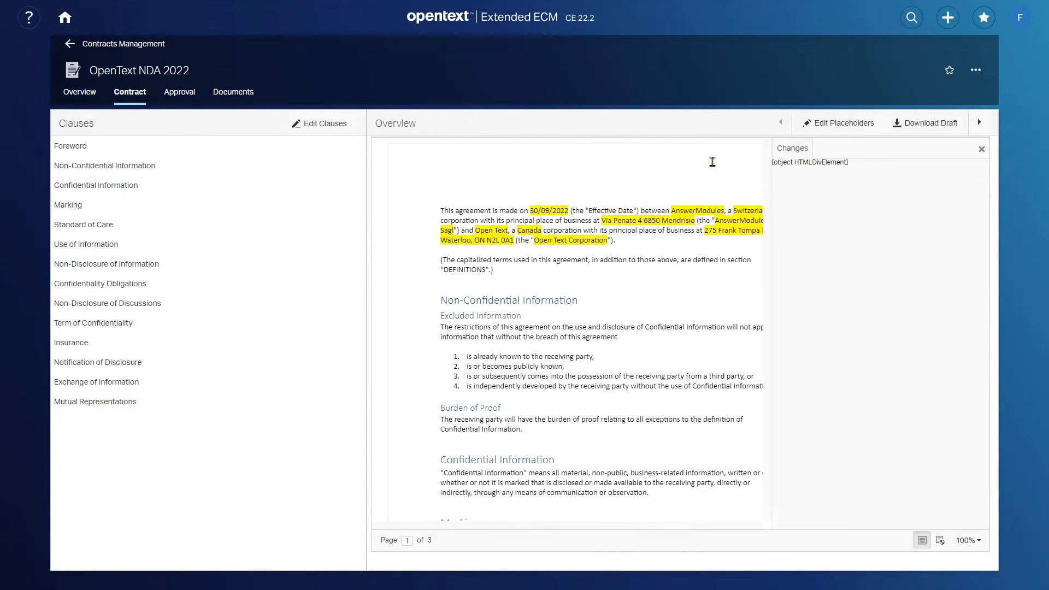
# - Examine the tracked deletion in the contract preview and in the downloaded Word draft, and close Word
pyautogui.click(980, 151)
pyautogui.scroll(-8, 773, 225)
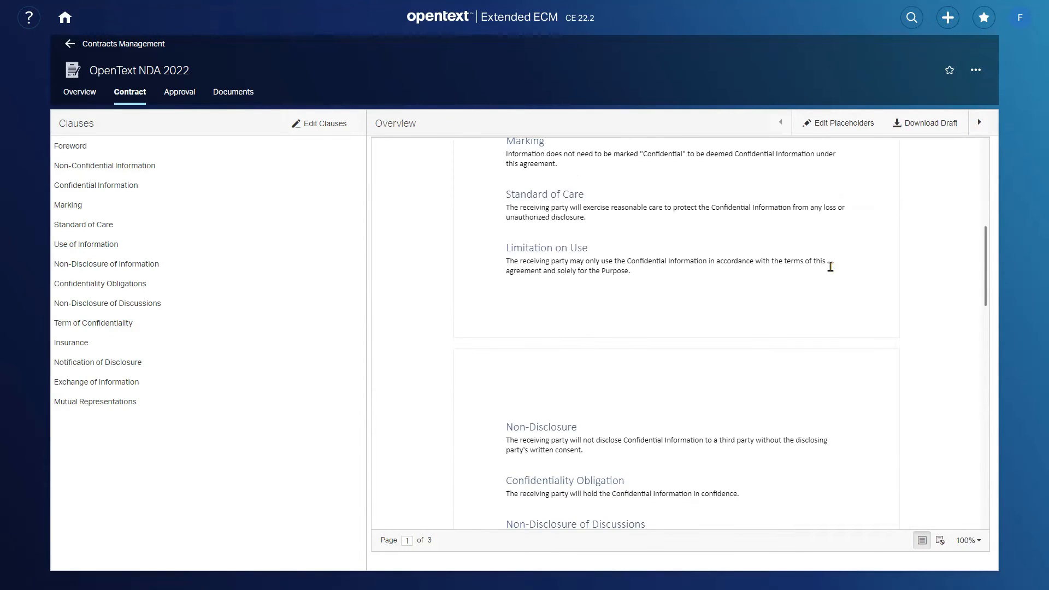
pyautogui.scroll(-6, 829, 267)
pyautogui.scroll(1, 782, 304)
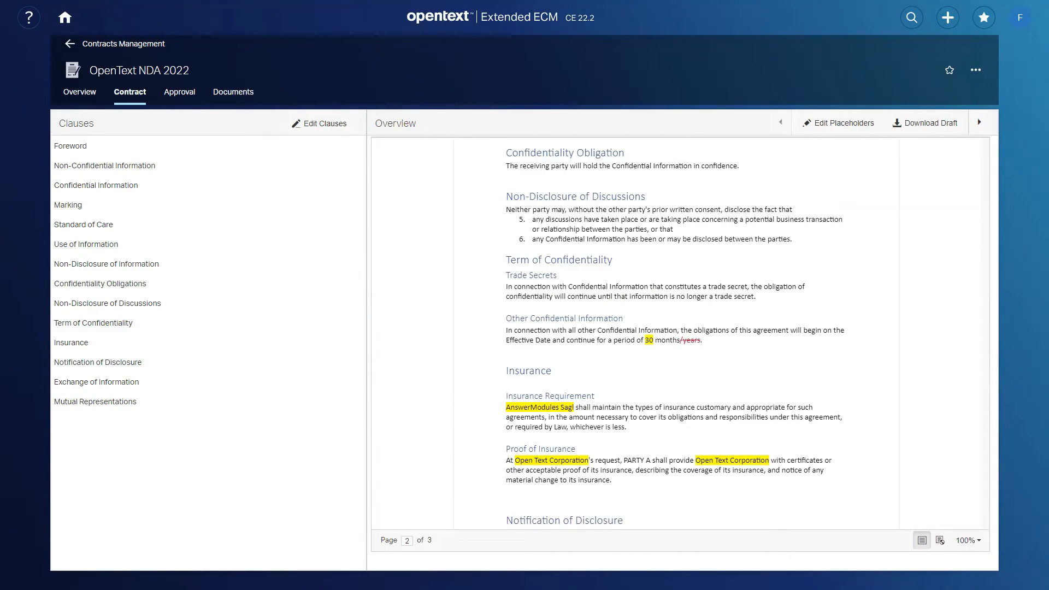
pyautogui.scroll(-20, 506, 356)
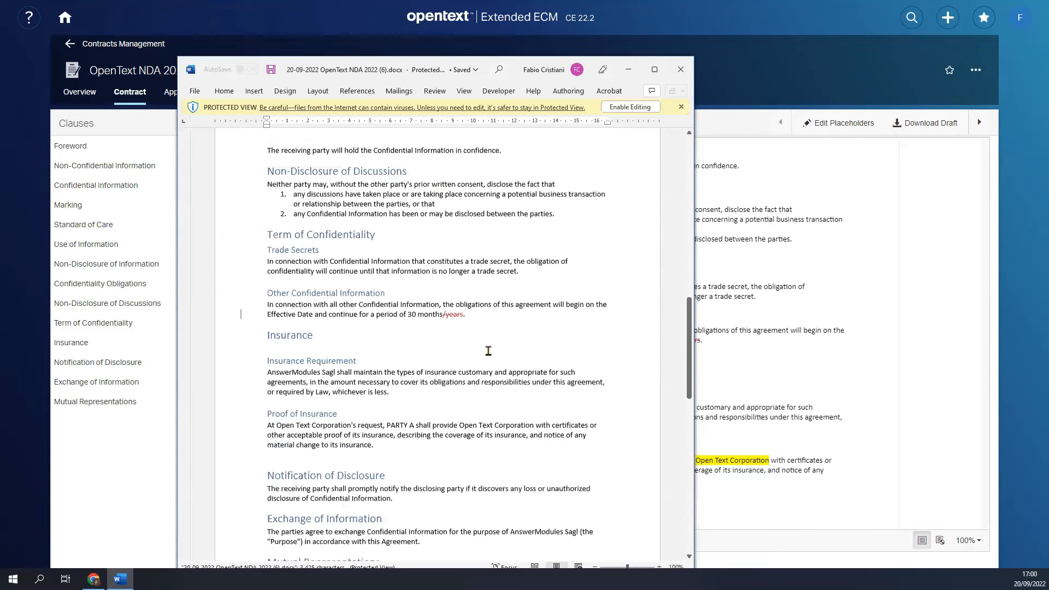
pyautogui.scroll(-2, 488, 351)
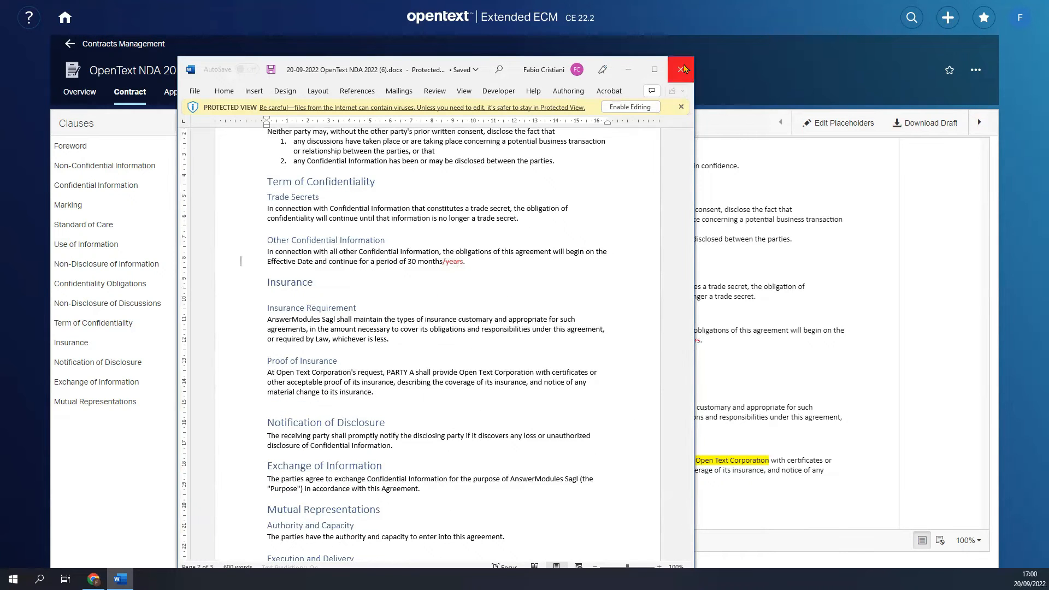
pyautogui.click(680, 69)
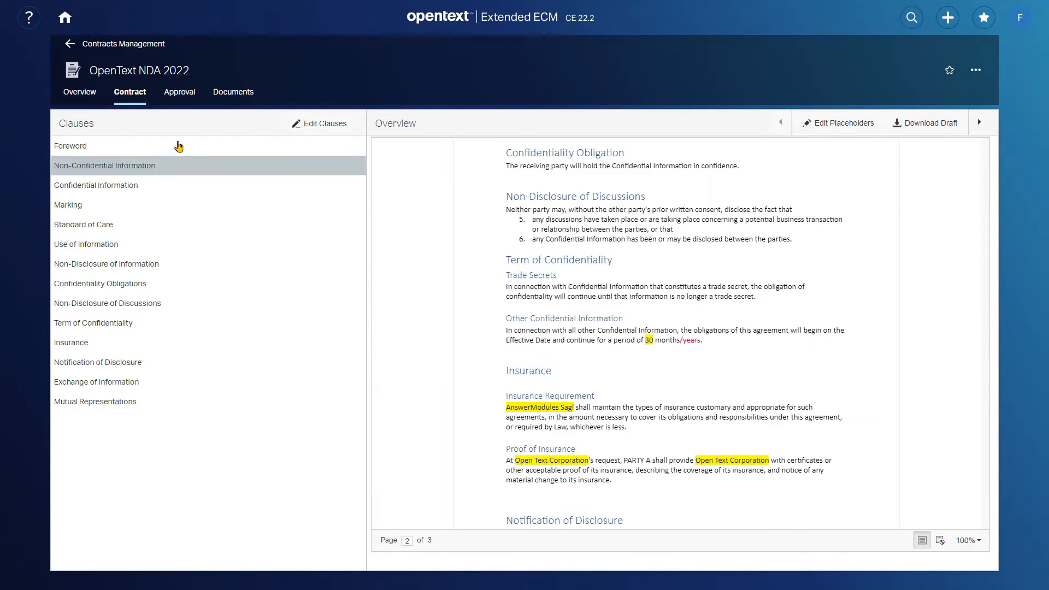
# - Set up a new approval workflow for the contract with the type Legal Approval Workflow
pyautogui.click(178, 93)
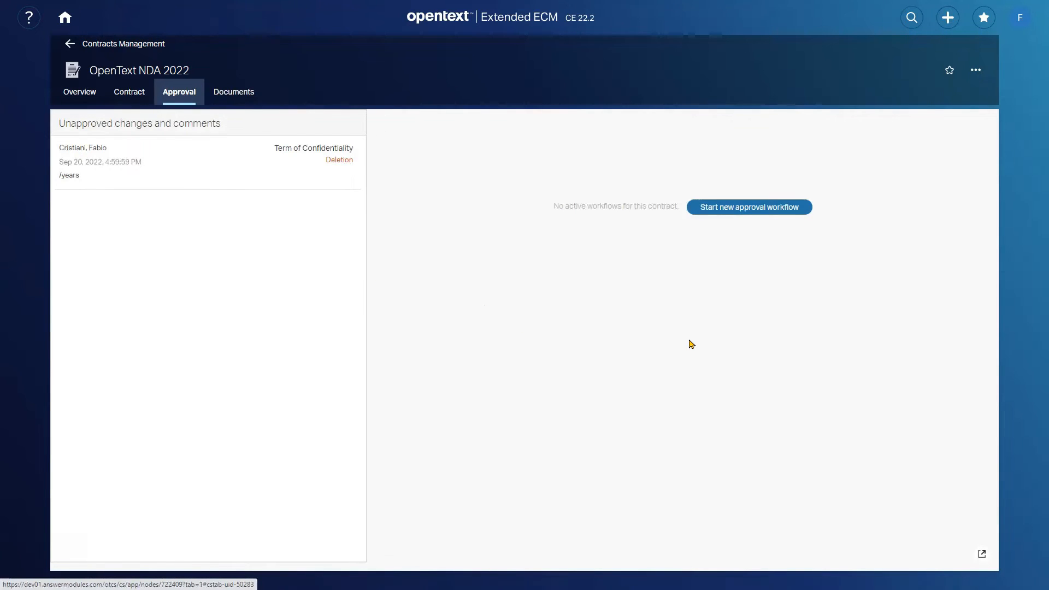
pyautogui.click(734, 210)
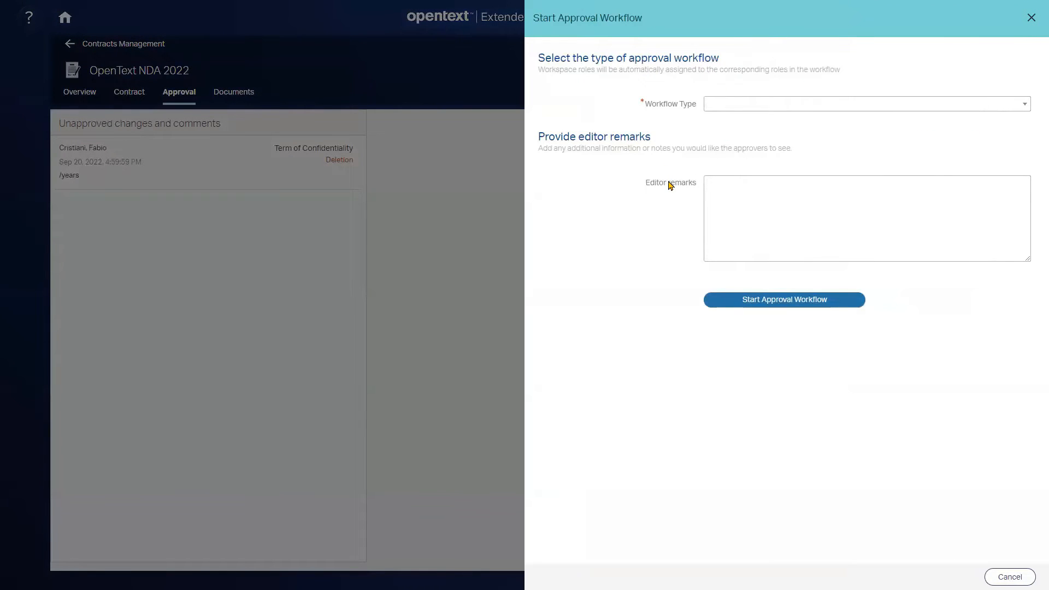
pyautogui.click(844, 105)
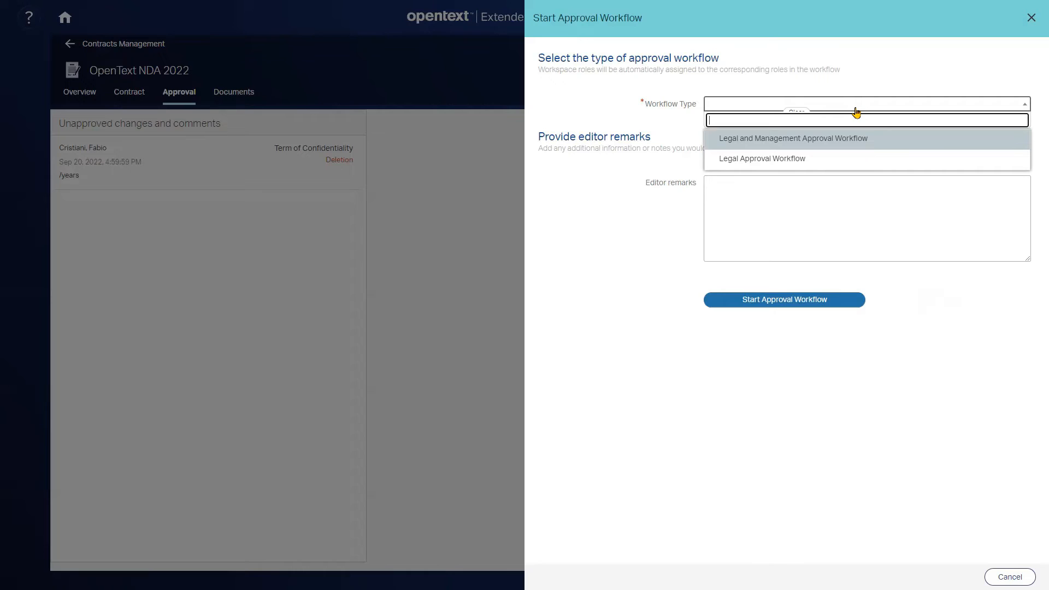
pyautogui.click(771, 165)
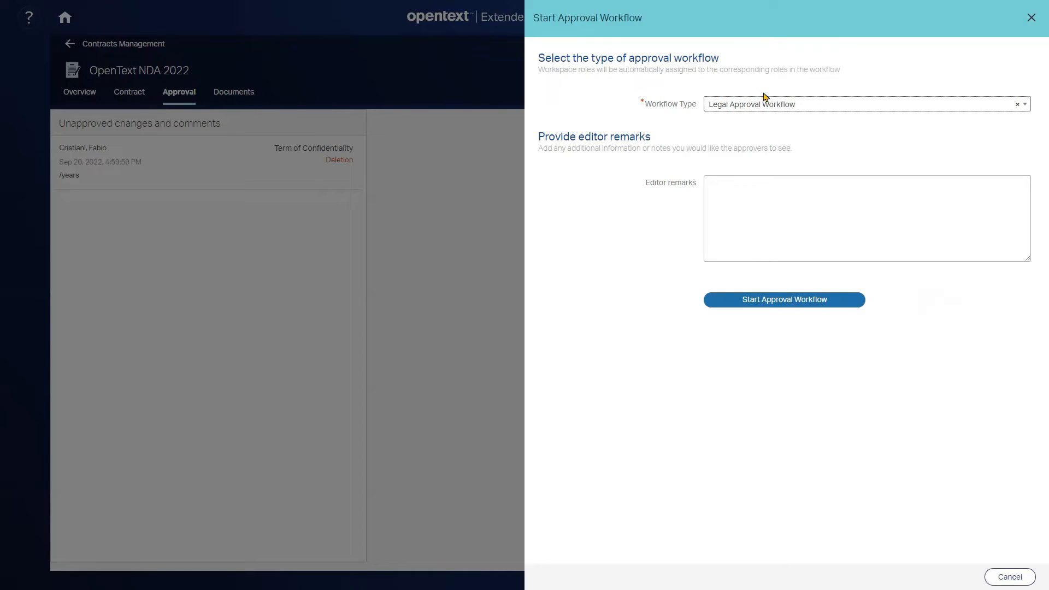
# - Enter the editor remark "REviewed the Term of Confidentiality clause - probably a typo." and start the approval workflow
pyautogui.click(786, 215)
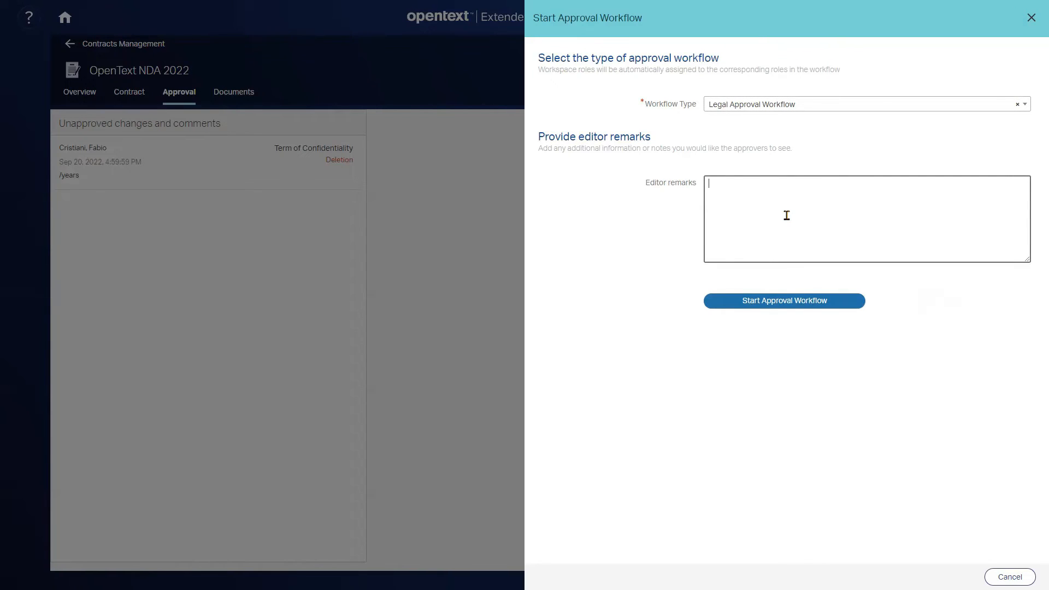
pyautogui.write('REviewed the Term of Confidentiality')
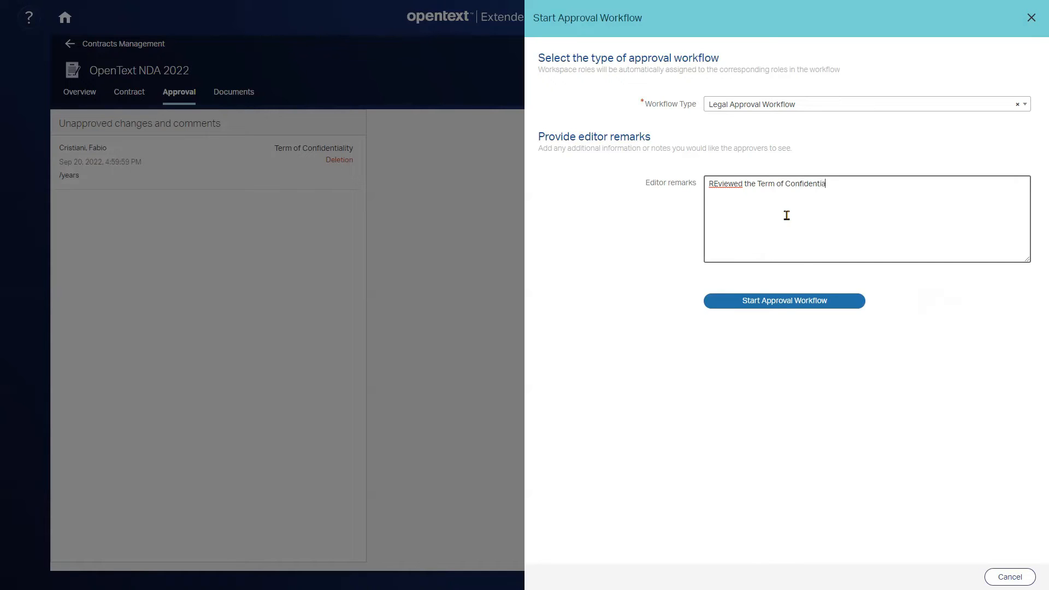
pyautogui.write(' calu')
pyautogui.write('lause')
pyautogui.write(' - probably')
pyautogui.write(' a')
pyautogui.write(' typo')
pyautogui.write('.')
pyautogui.click(773, 302)
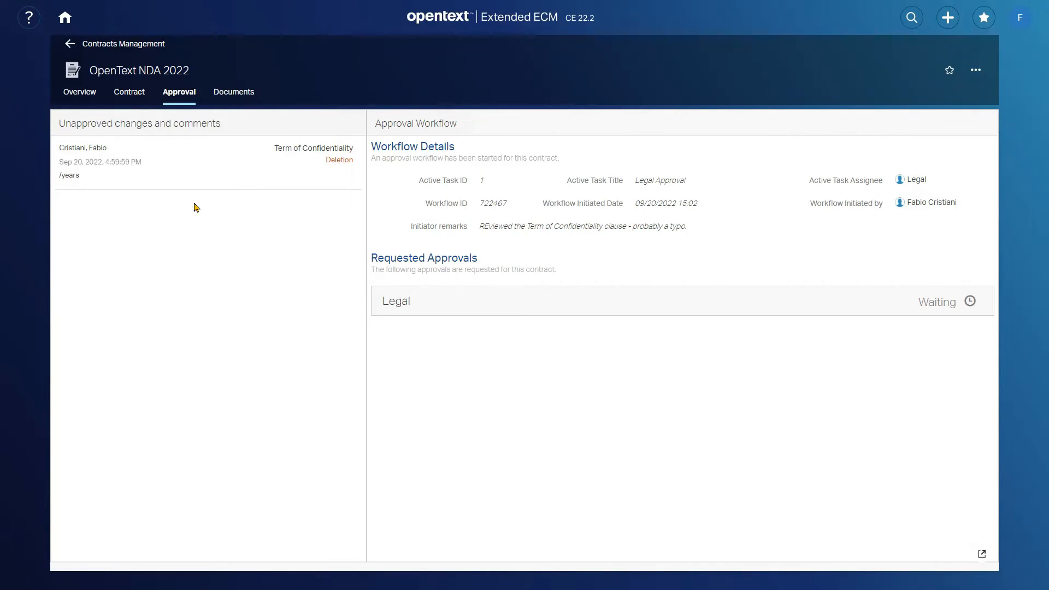
# - Assign the Legal role to the workflow initiator in the contract's team and close the participant list
pyautogui.click(131, 98)
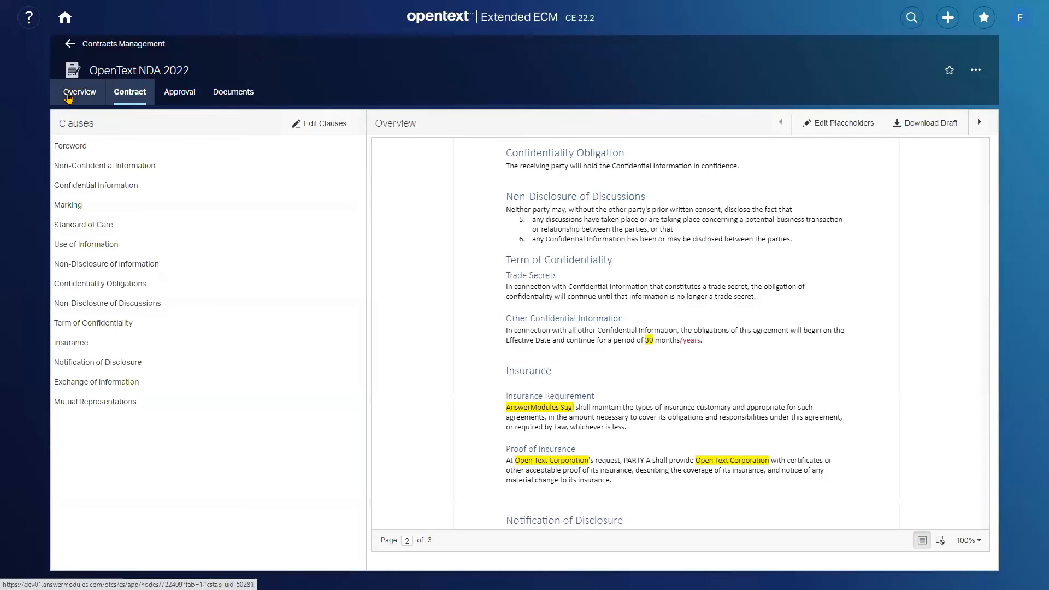
pyautogui.click(80, 92)
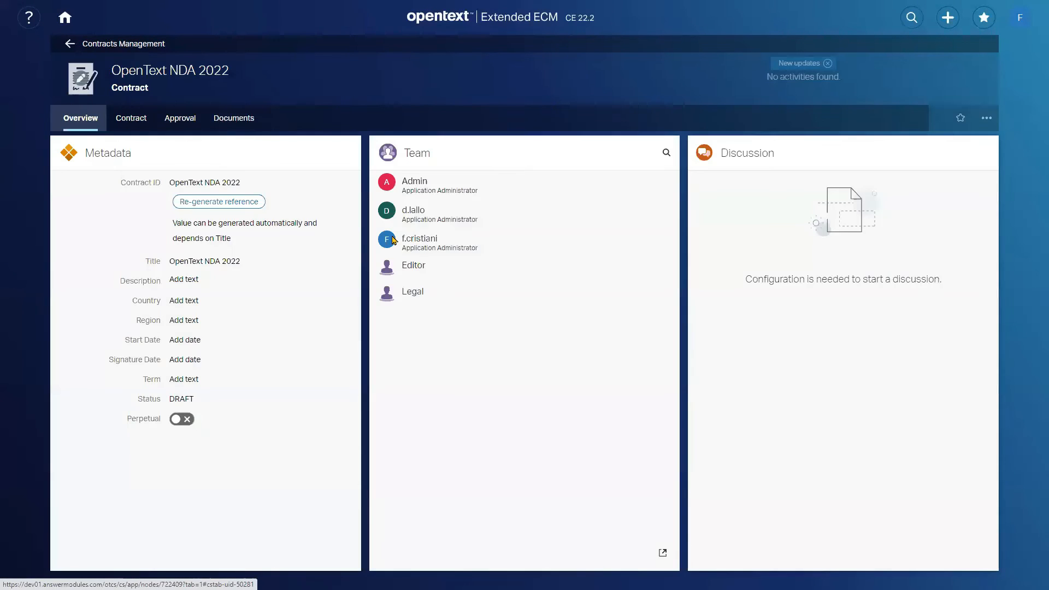
pyautogui.click(662, 552)
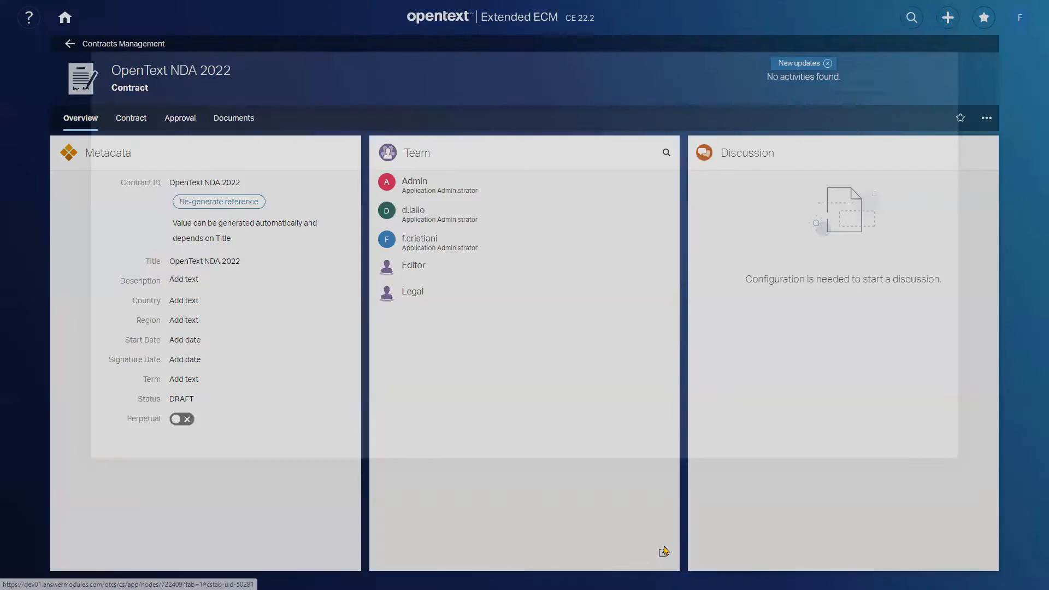
pyautogui.click(37, 186)
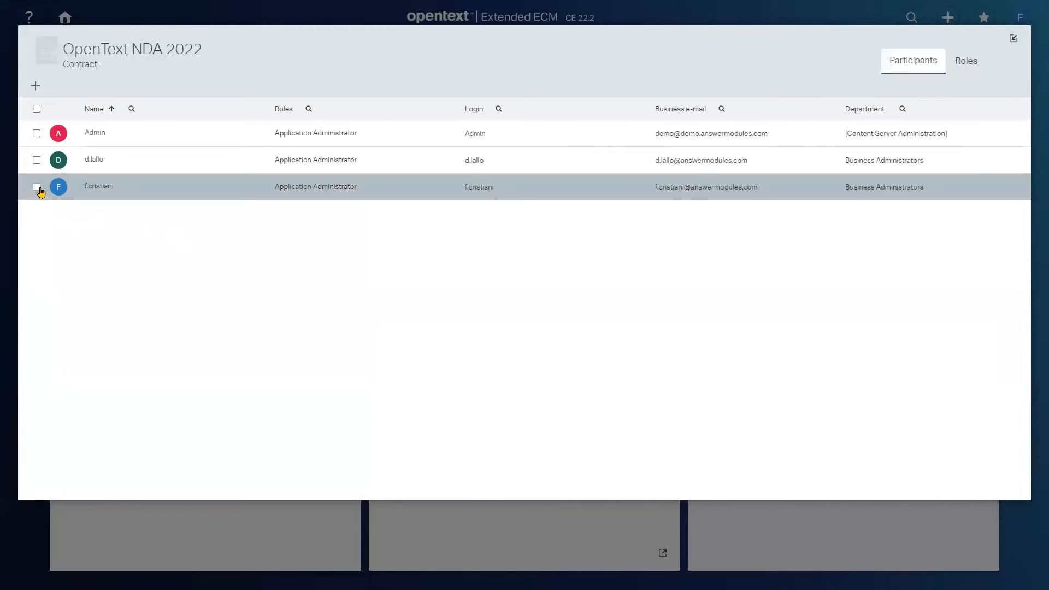
pyautogui.click(104, 86)
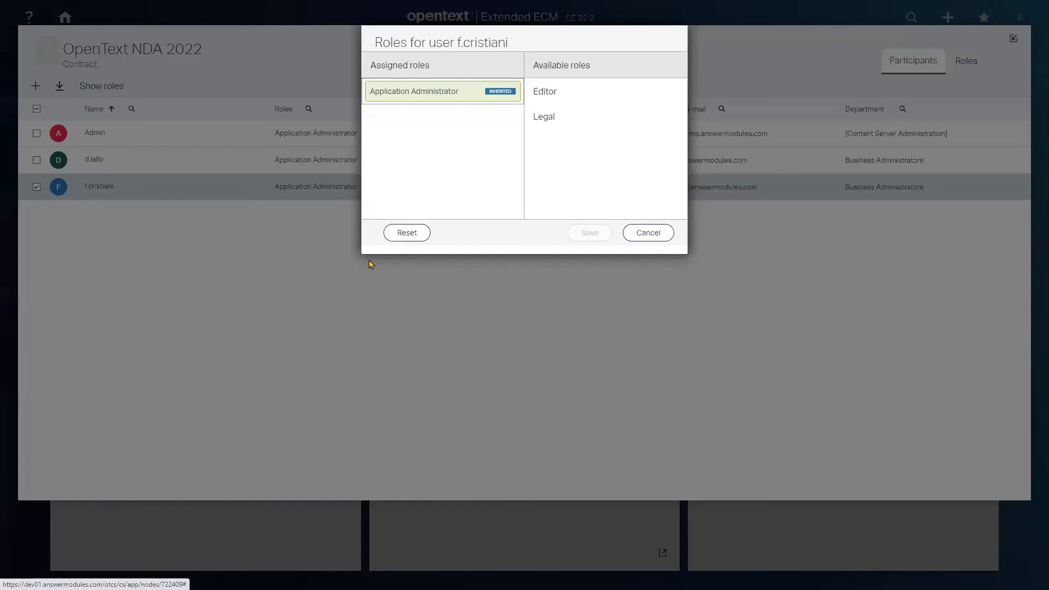
pyautogui.click(569, 119)
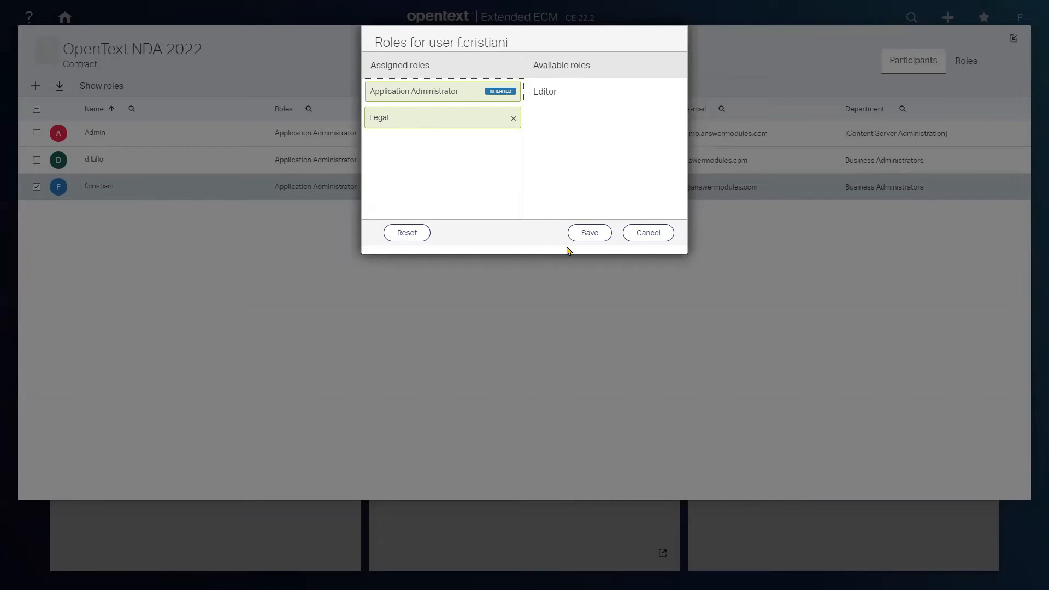
pyautogui.click(592, 235)
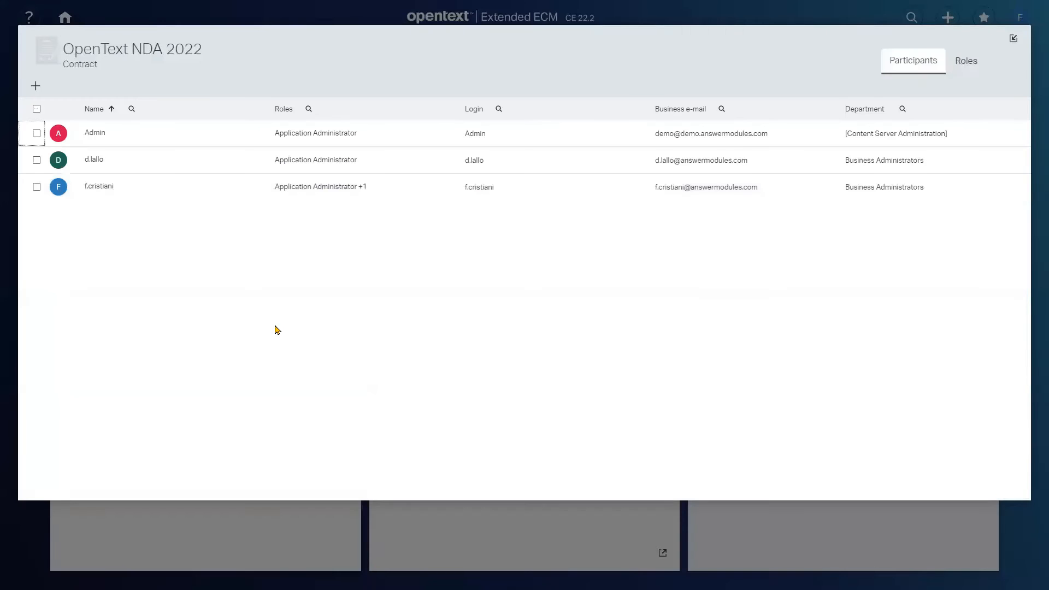
pyautogui.click(1013, 38)
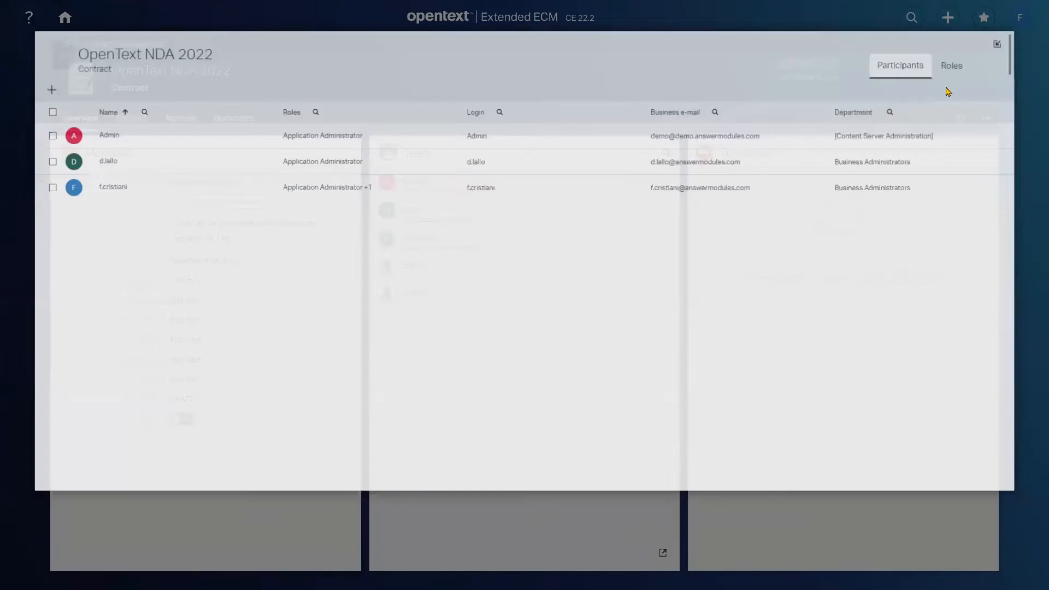
pyautogui.click(574, 455)
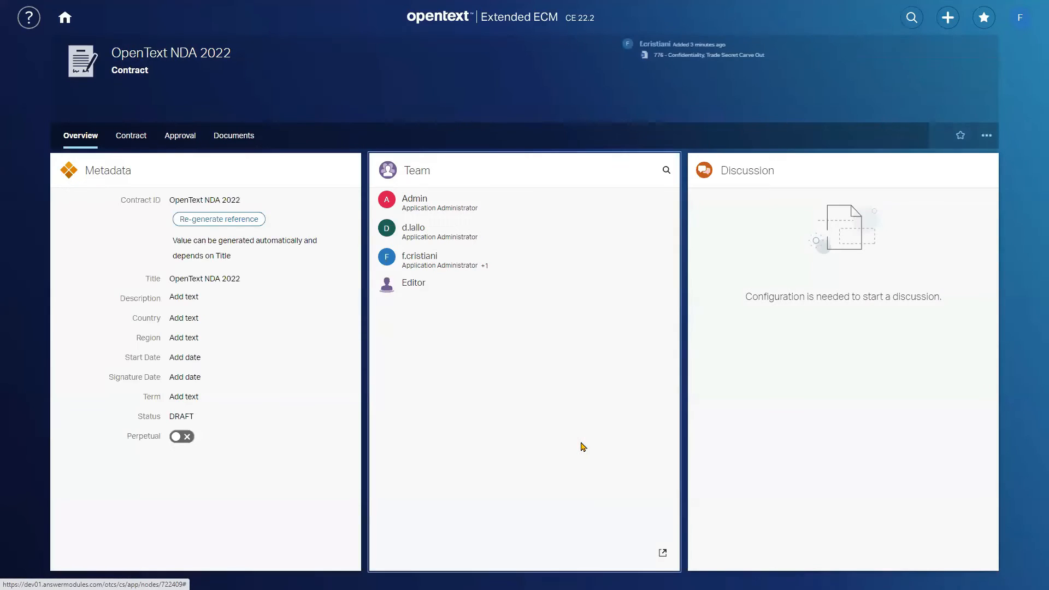
# - Check the approval request, accept the tracked "/years" deletion in the Term of Confidentiality clause and save the clause
pyautogui.click(180, 136)
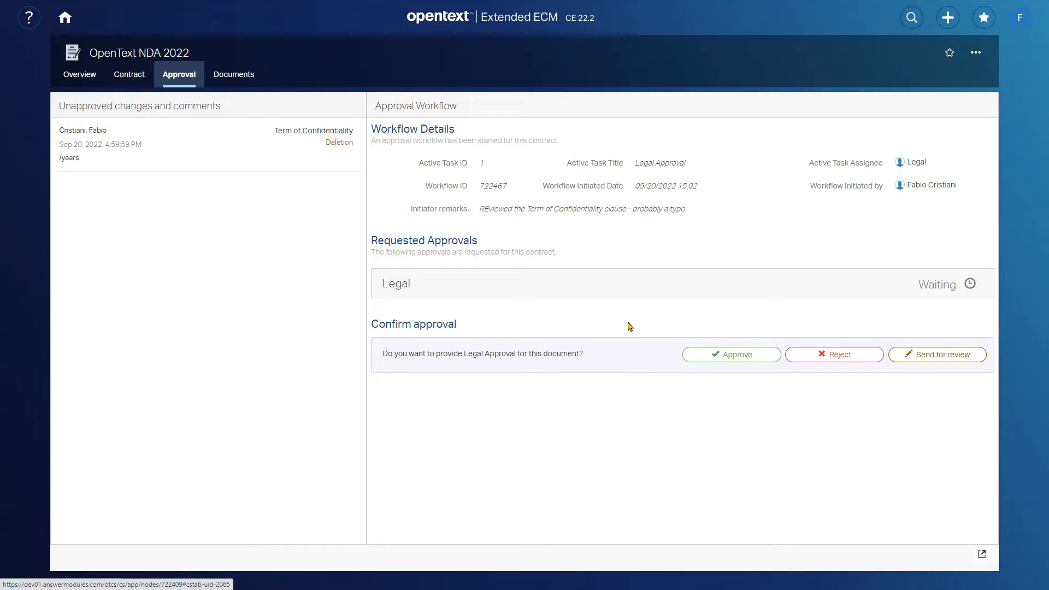
pyautogui.click(129, 74)
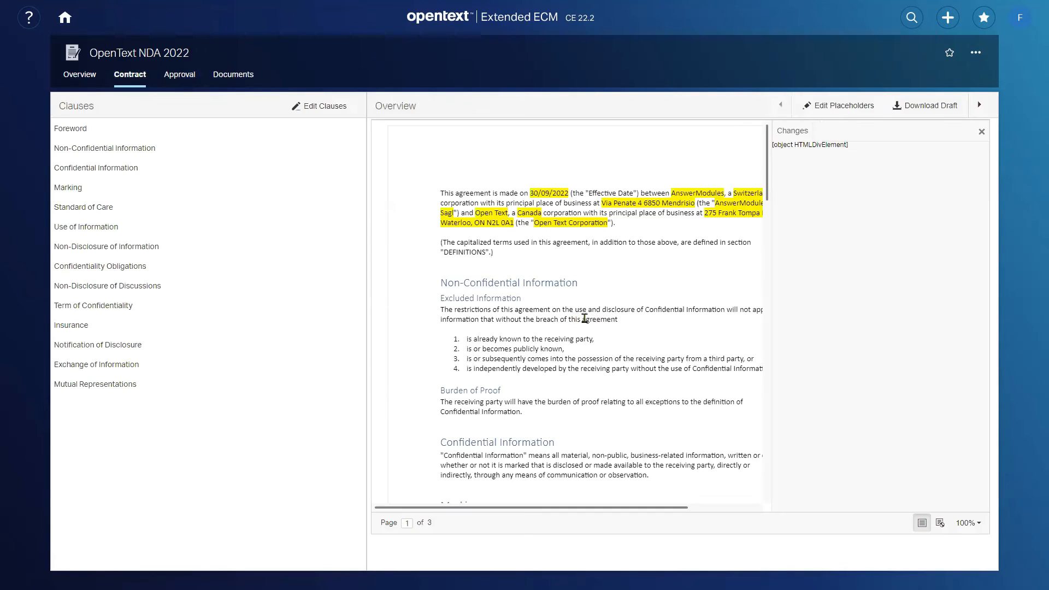
pyautogui.click(981, 132)
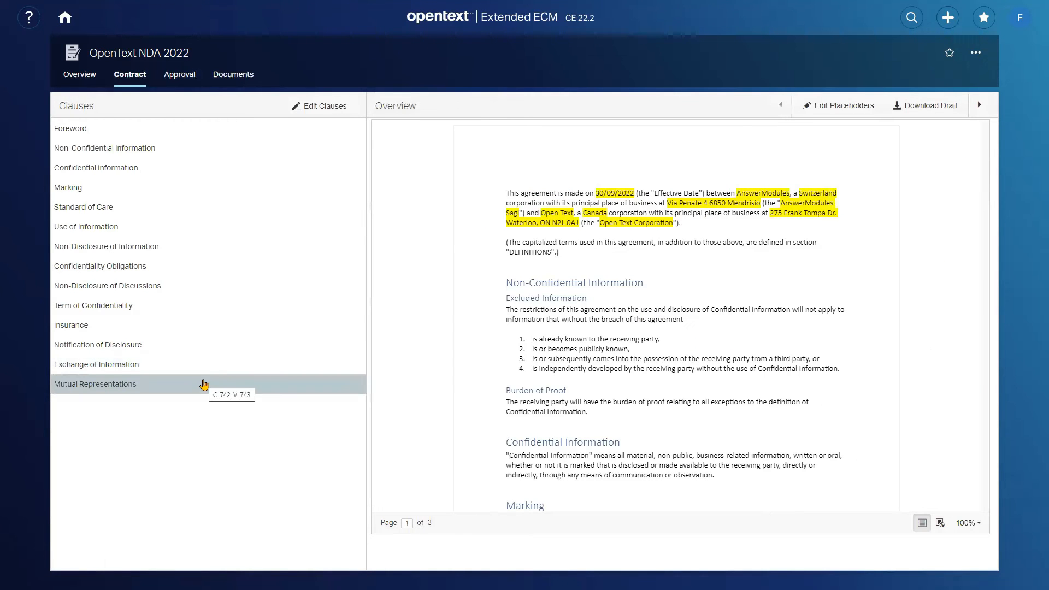
pyautogui.click(121, 307)
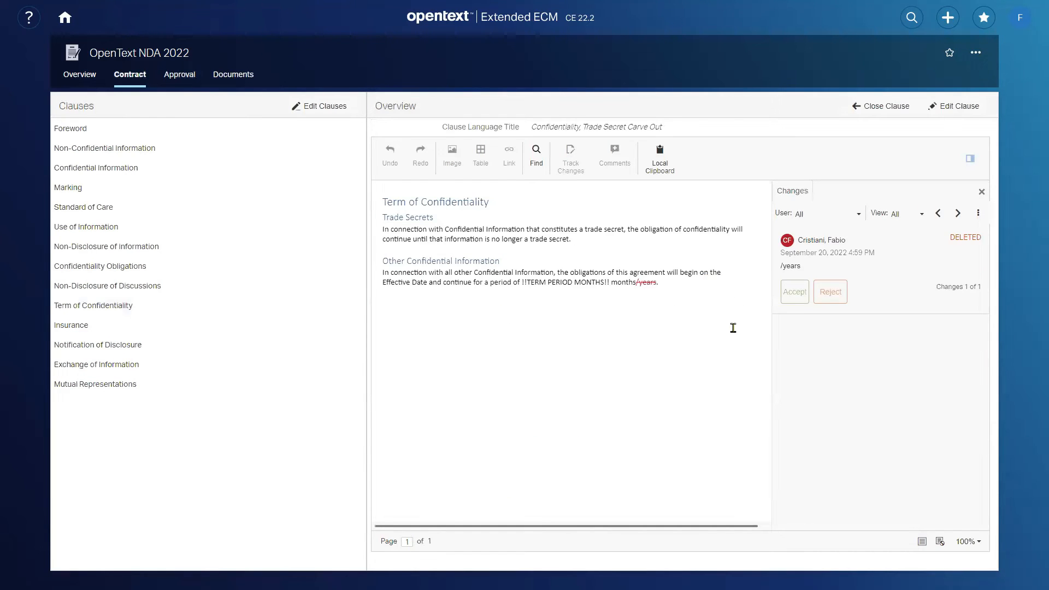
pyautogui.click(955, 109)
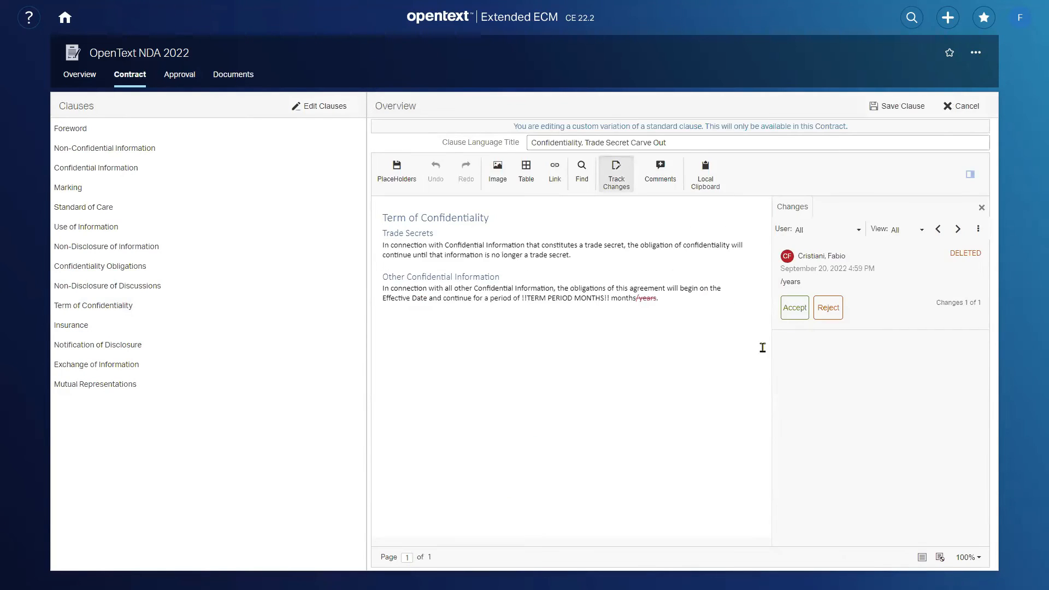
pyautogui.click(792, 309)
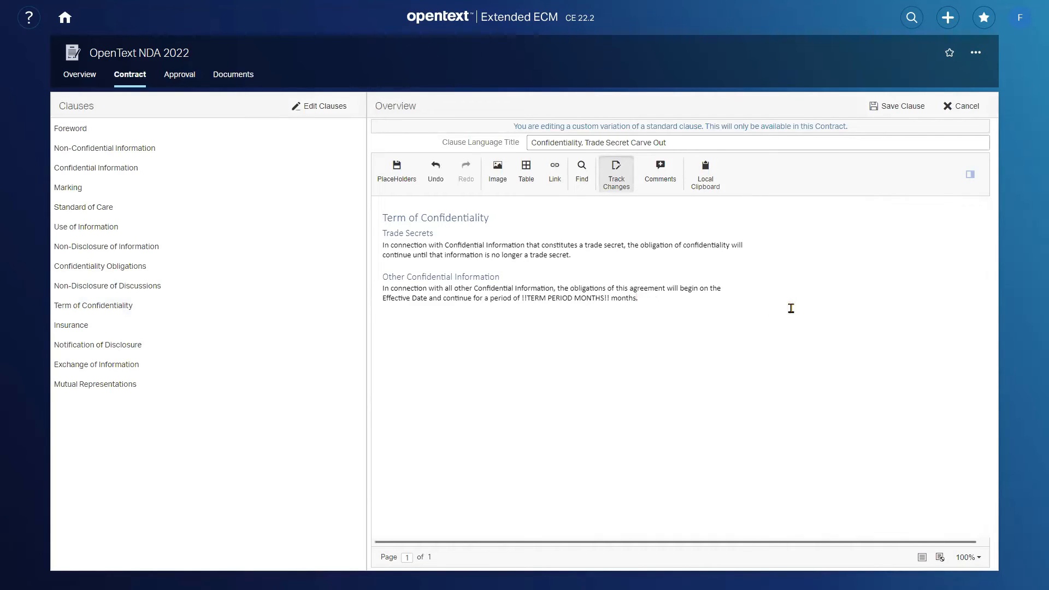
pyautogui.click(890, 108)
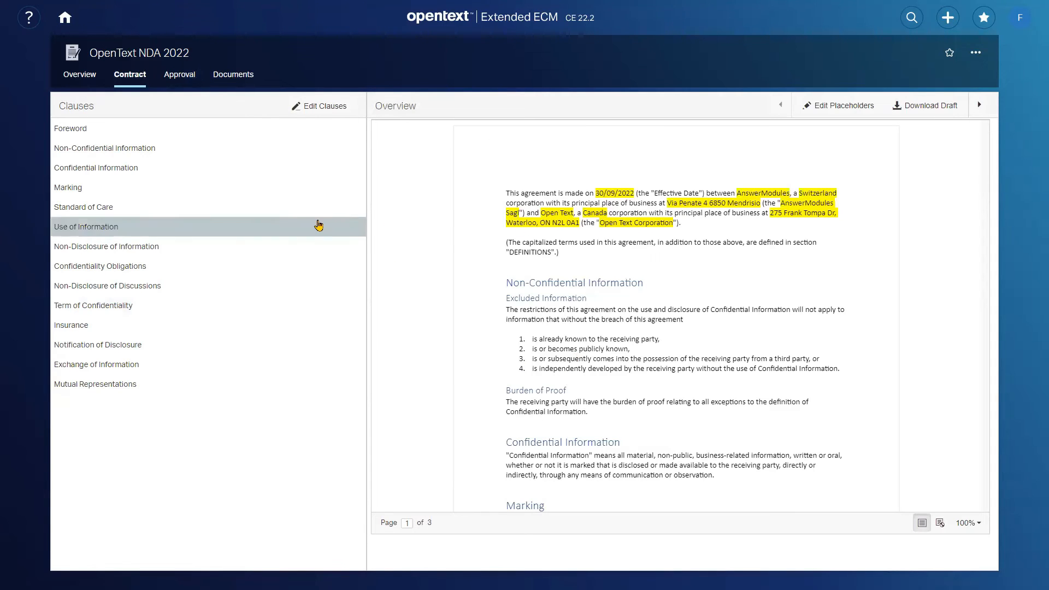
# - Give Legal Approval for the contract in its approval workflow
pyautogui.click(178, 80)
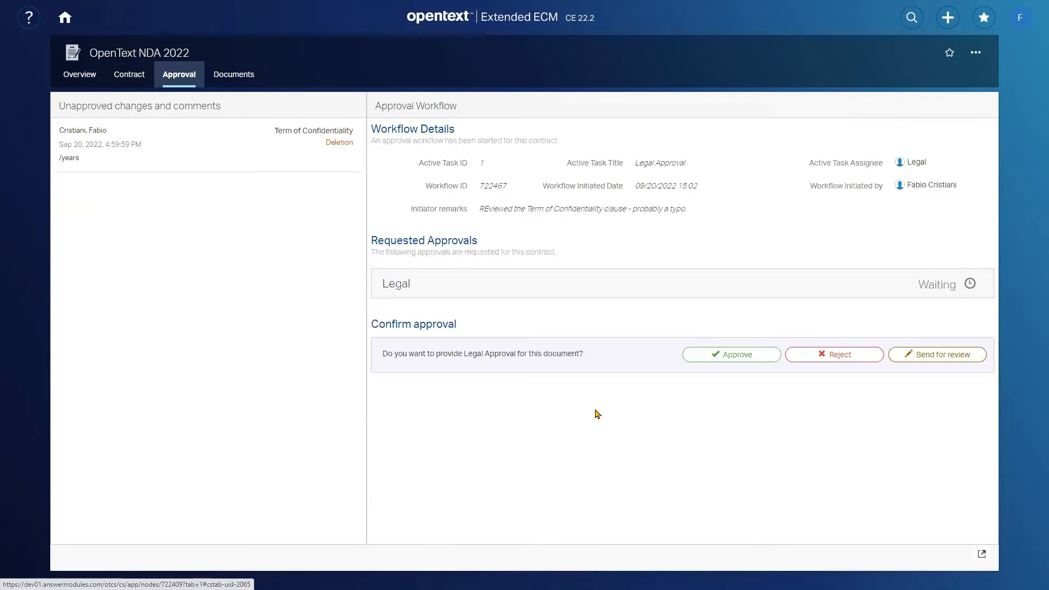
pyautogui.click(744, 359)
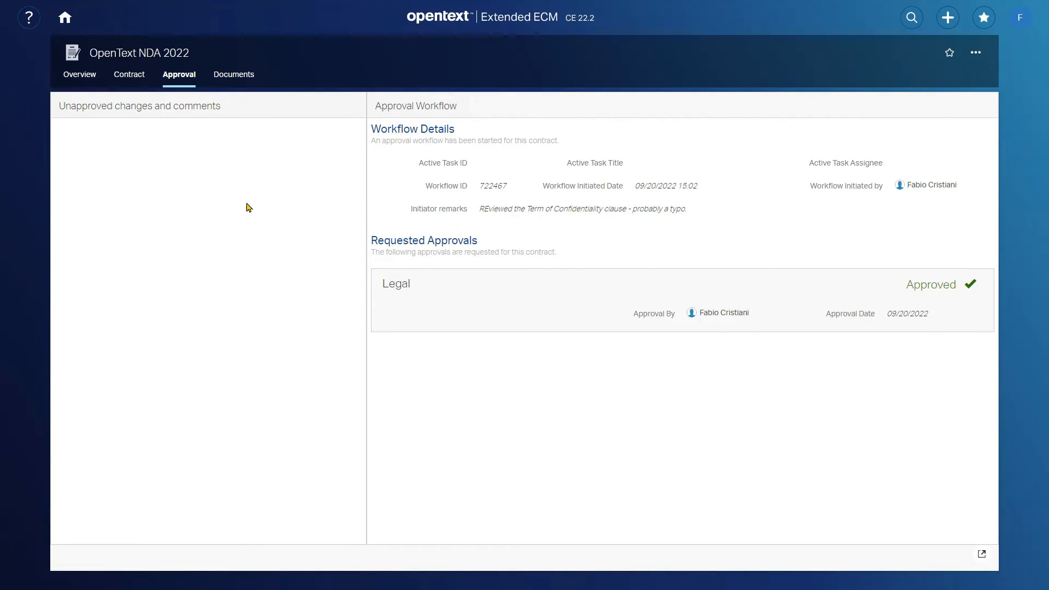
# - Open the 00. Contract folder in the contract's documents and bring up the actions for Contract.docx
pyautogui.click(224, 82)
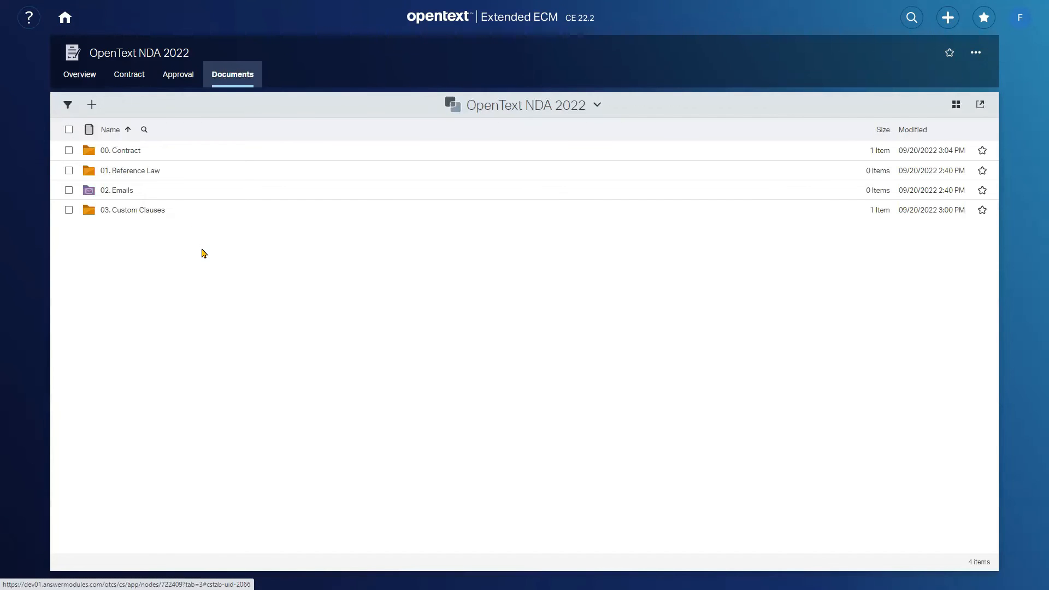
pyautogui.click(132, 154)
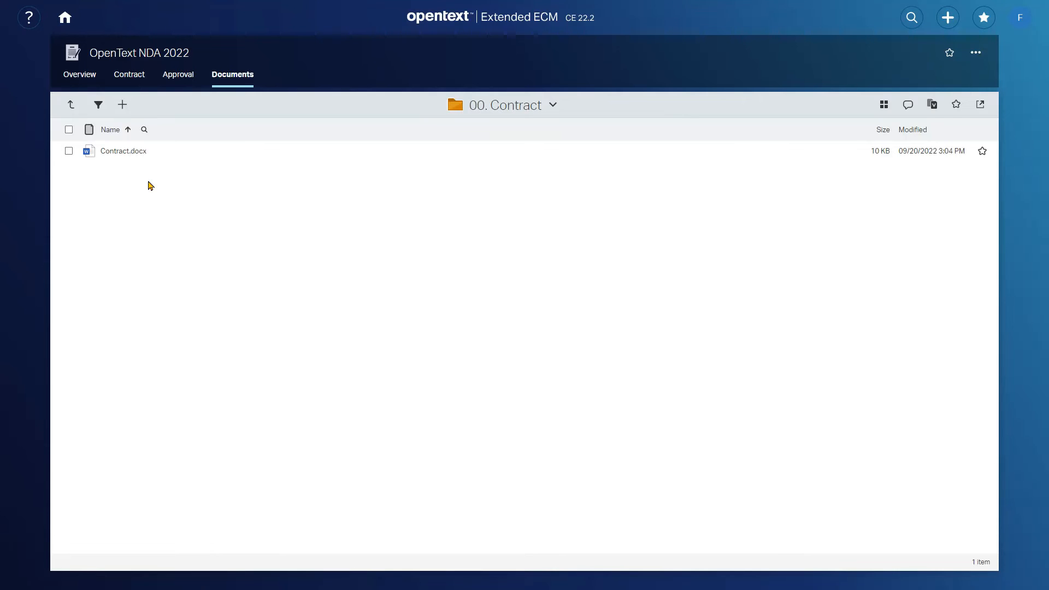
pyautogui.moveTo(287, 157)
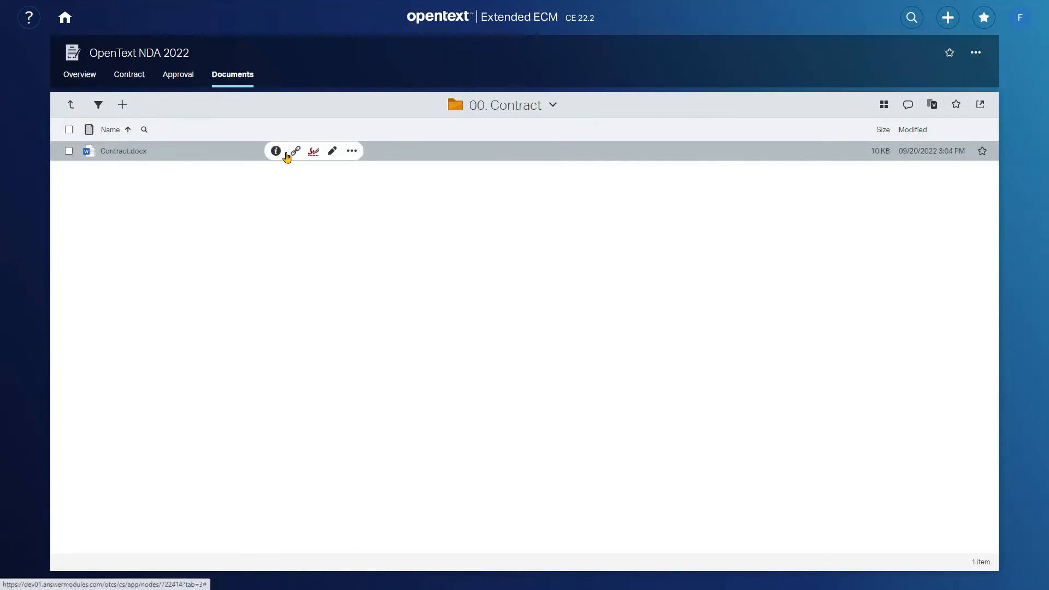
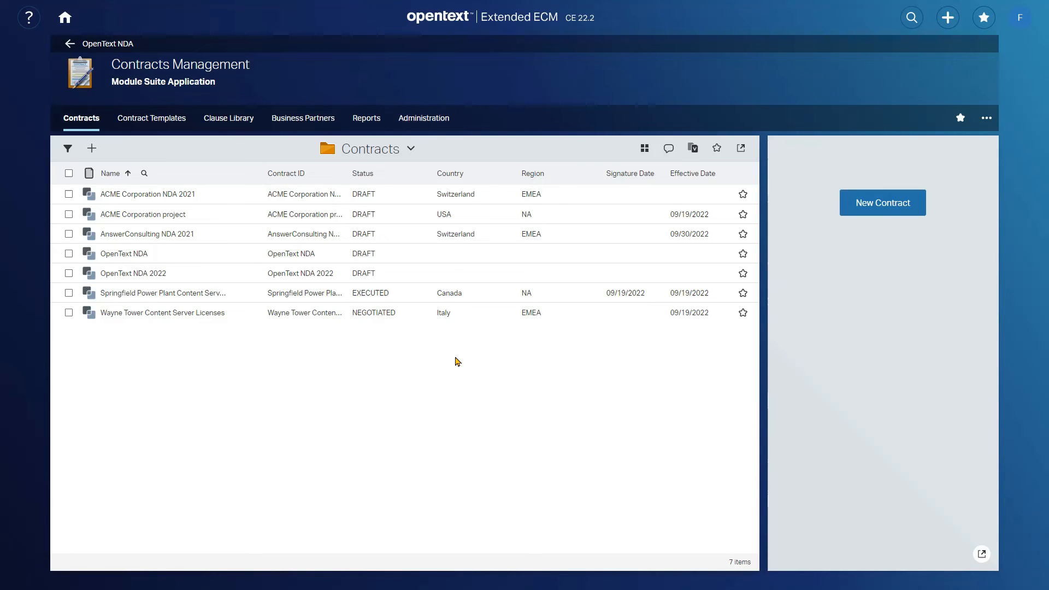
# - Open the Clause Library of Contracts Management and look over the clauses and their statuses
pyautogui.click(157, 129)
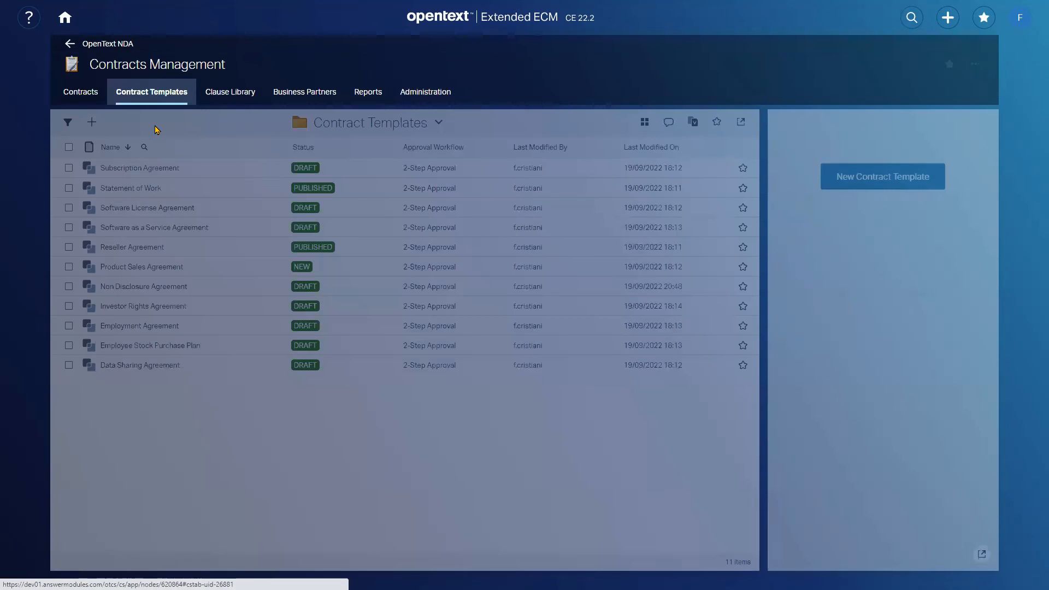
pyautogui.click(232, 100)
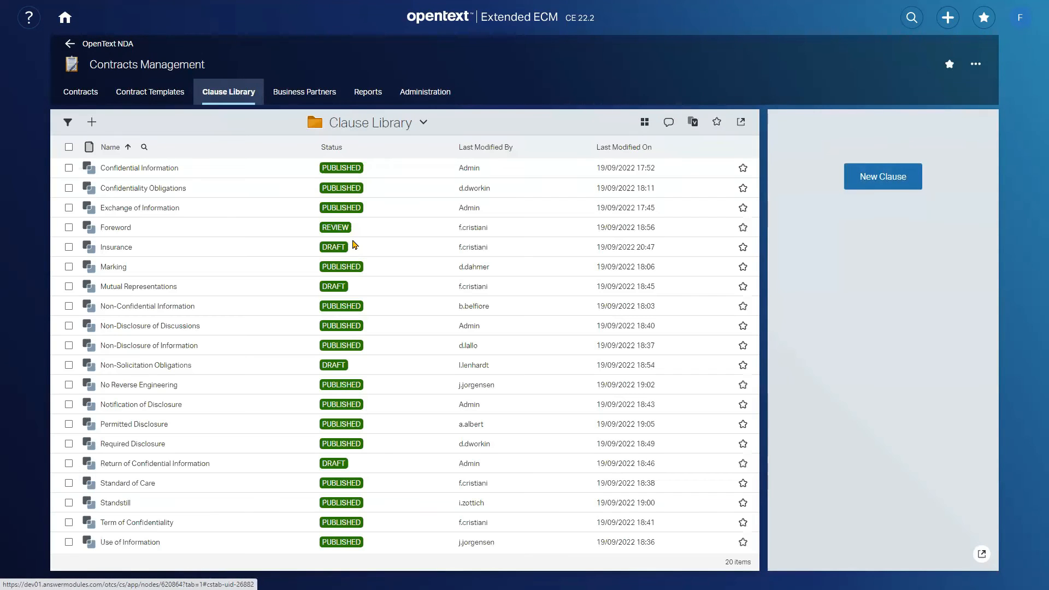
pyautogui.moveTo(353, 245)
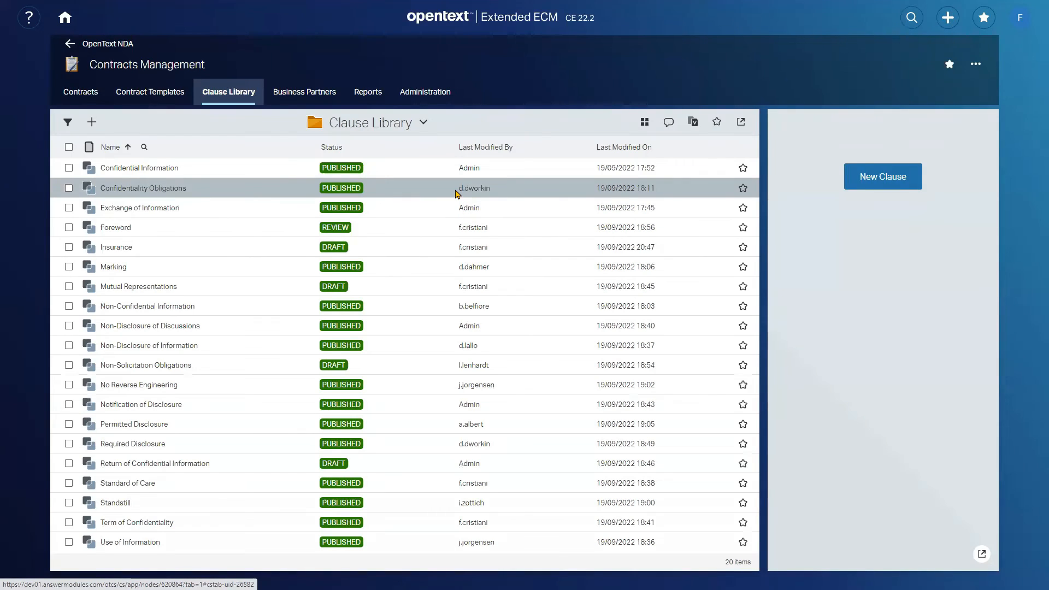
pyautogui.moveTo(456, 192)
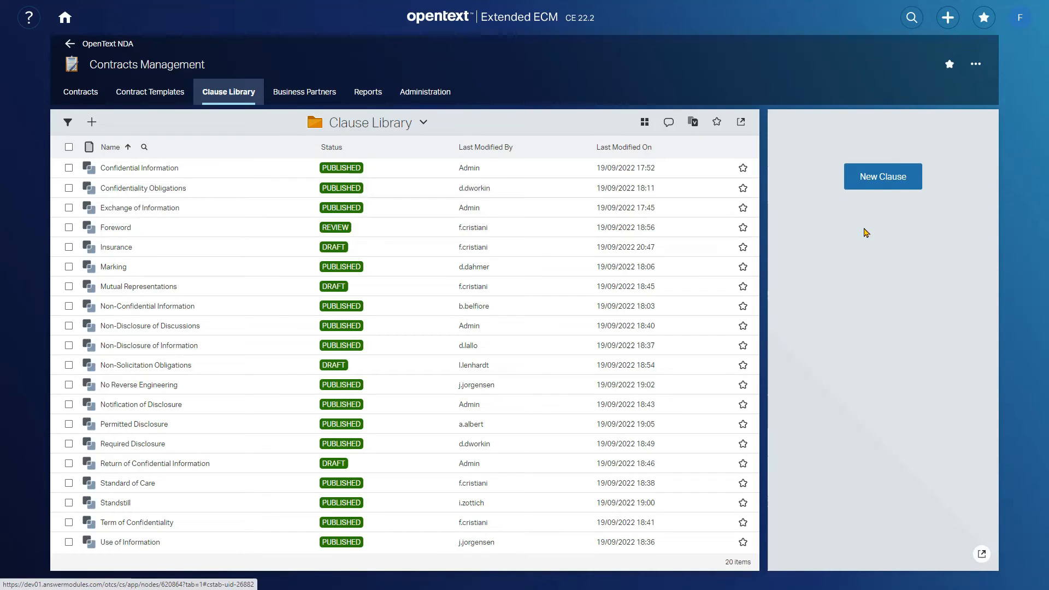
# - Create a new clause titled "Governing Law" with the Global classification as its type
pyautogui.click(877, 178)
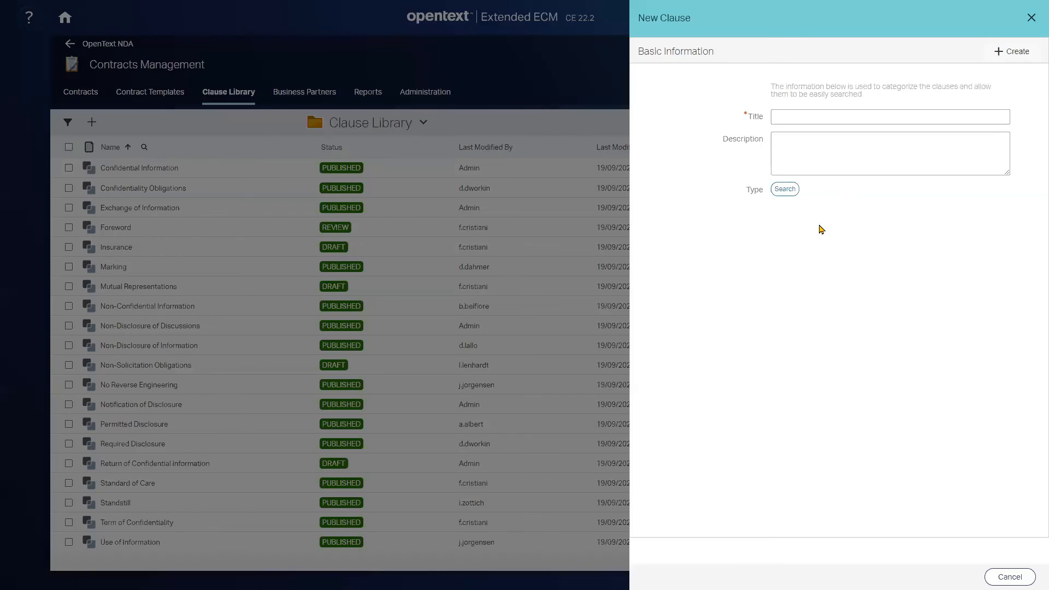
pyautogui.click(816, 119)
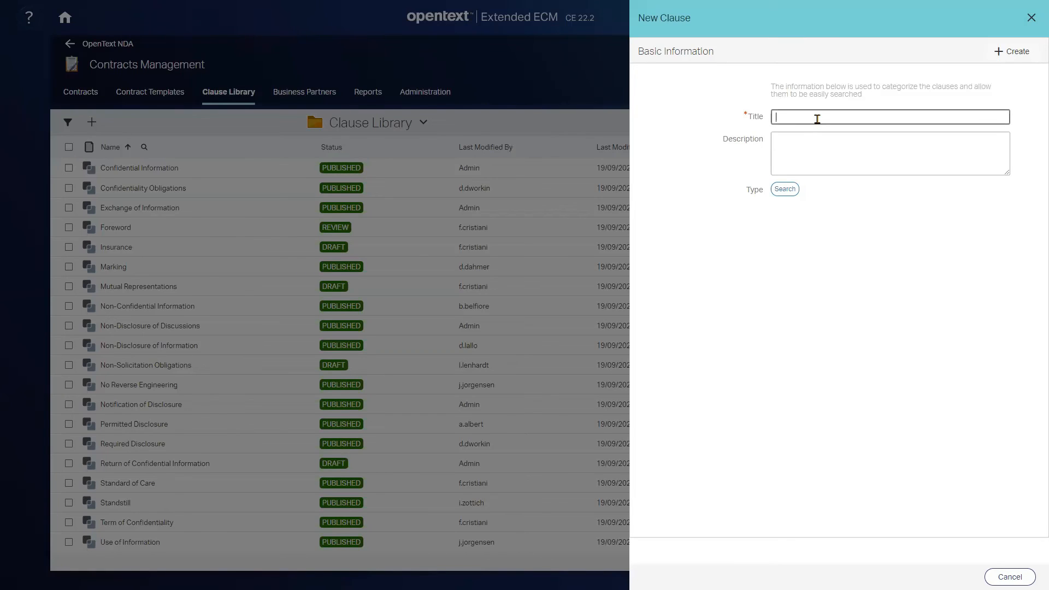
pyautogui.write('Governing Law')
pyautogui.click(785, 190)
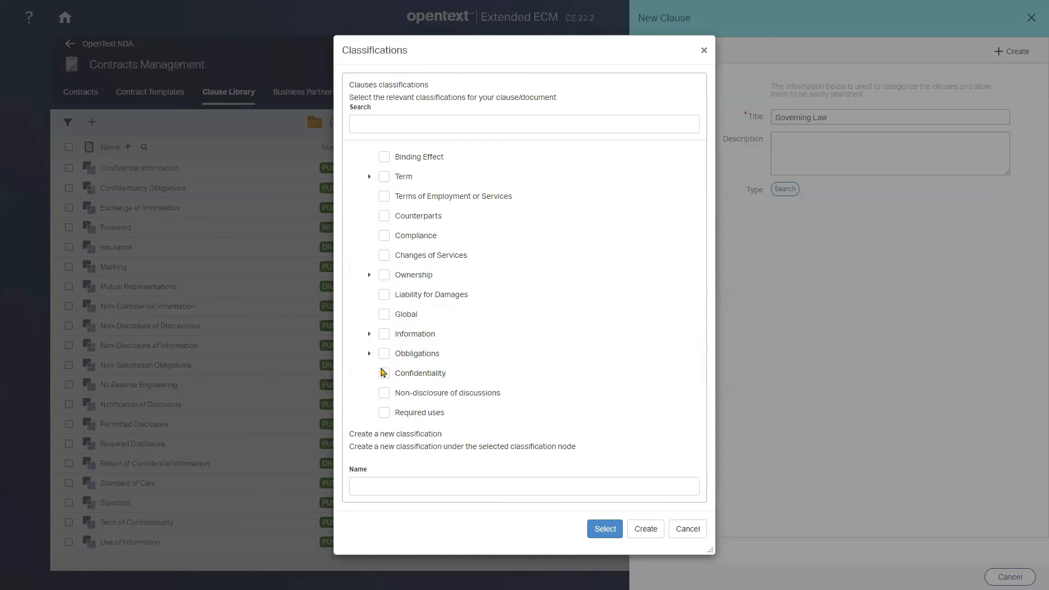
pyautogui.click(384, 317)
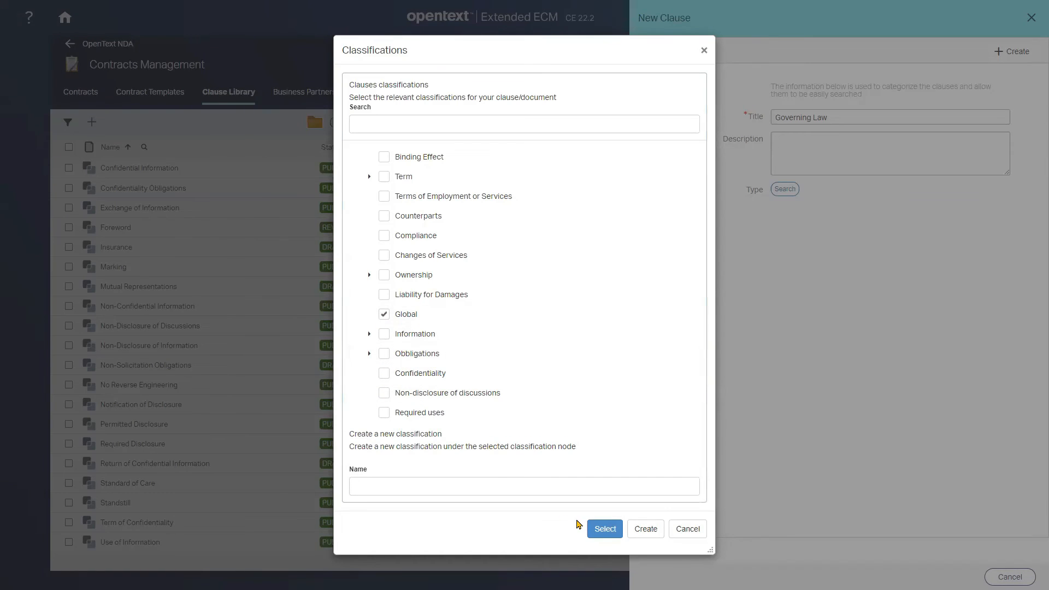
pyautogui.click(604, 529)
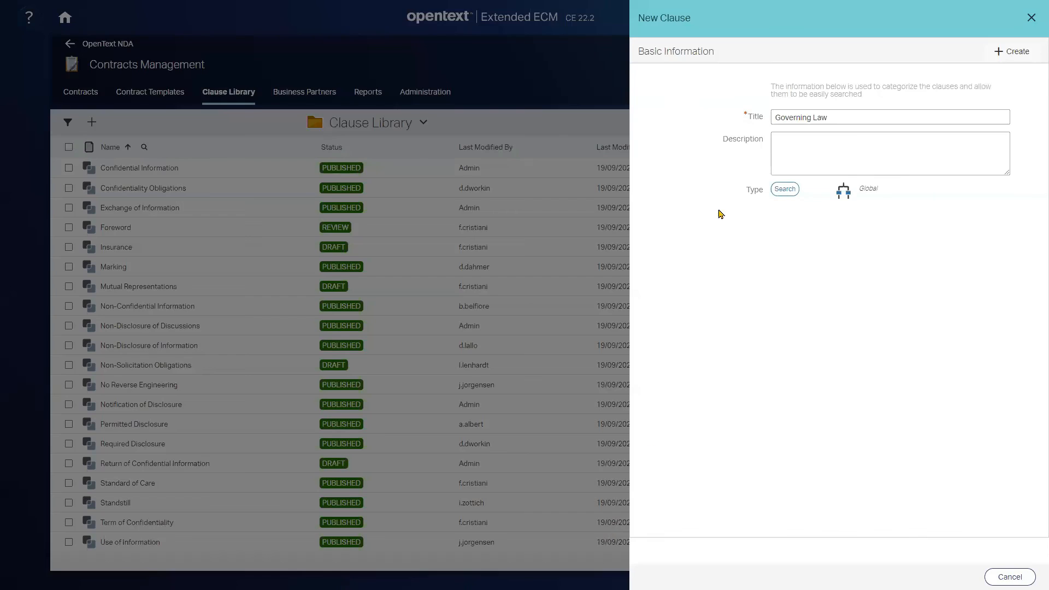
pyautogui.click(1012, 53)
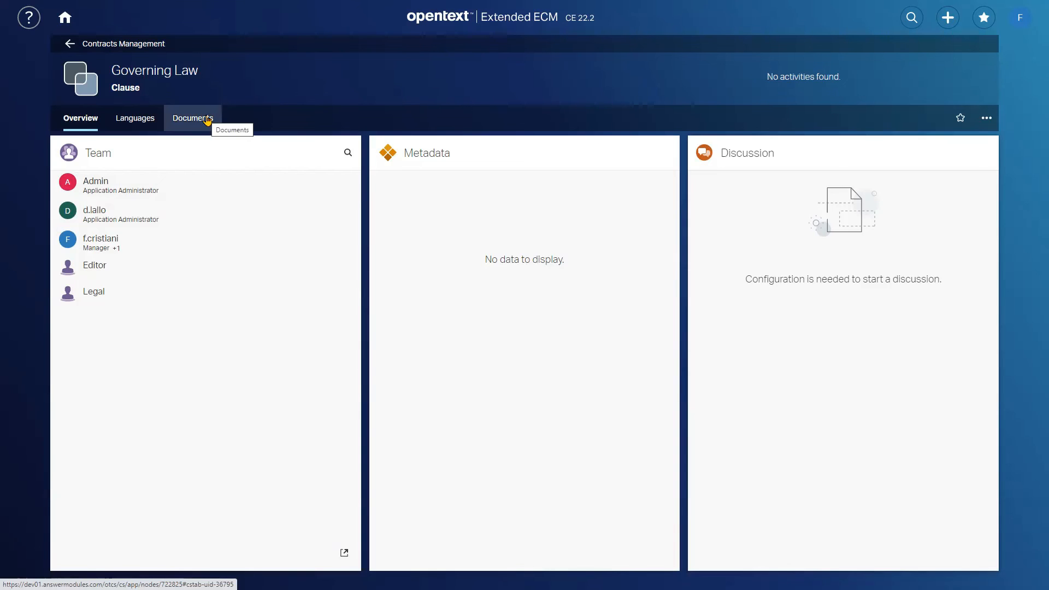
# - Add a language variation named "Standard" with Standard priority to the clause and paste the copied Governing Law text into it
pyautogui.click(140, 119)
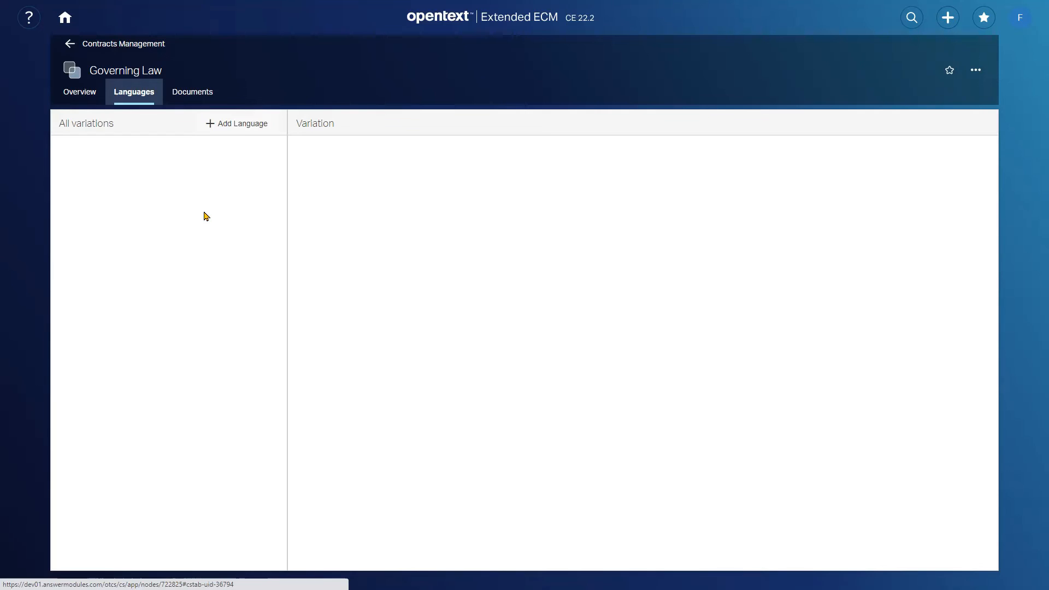
pyautogui.click(235, 131)
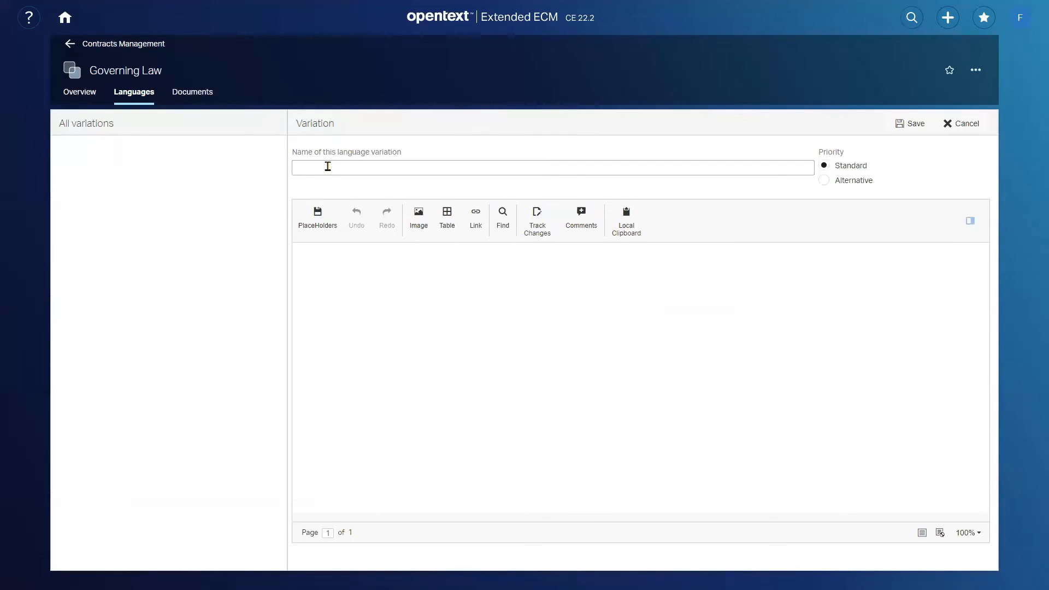
pyautogui.click(330, 164)
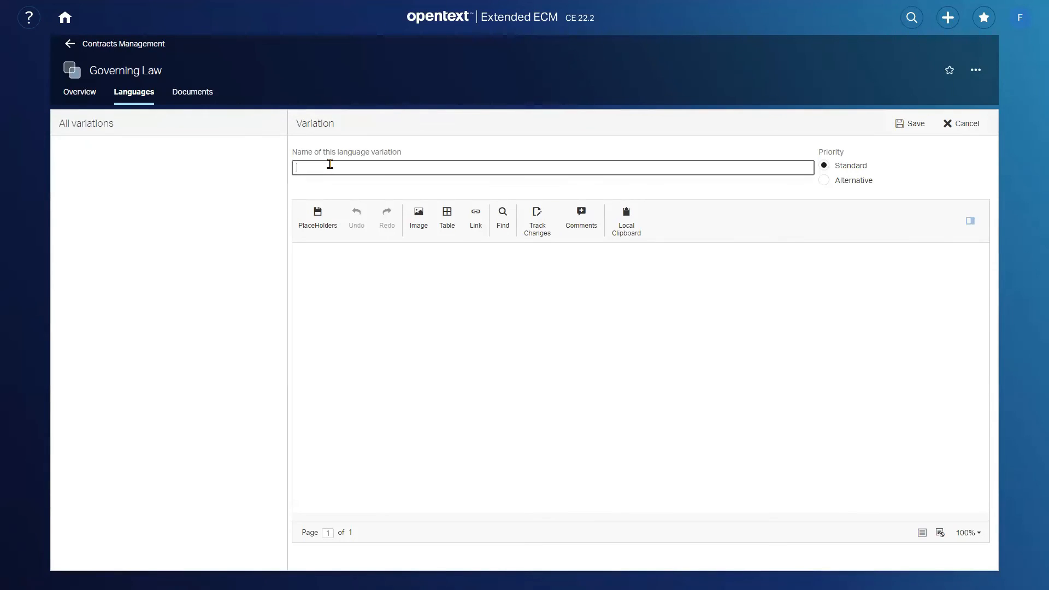
pyautogui.write('Stanbdard')
pyautogui.click(604, 304)
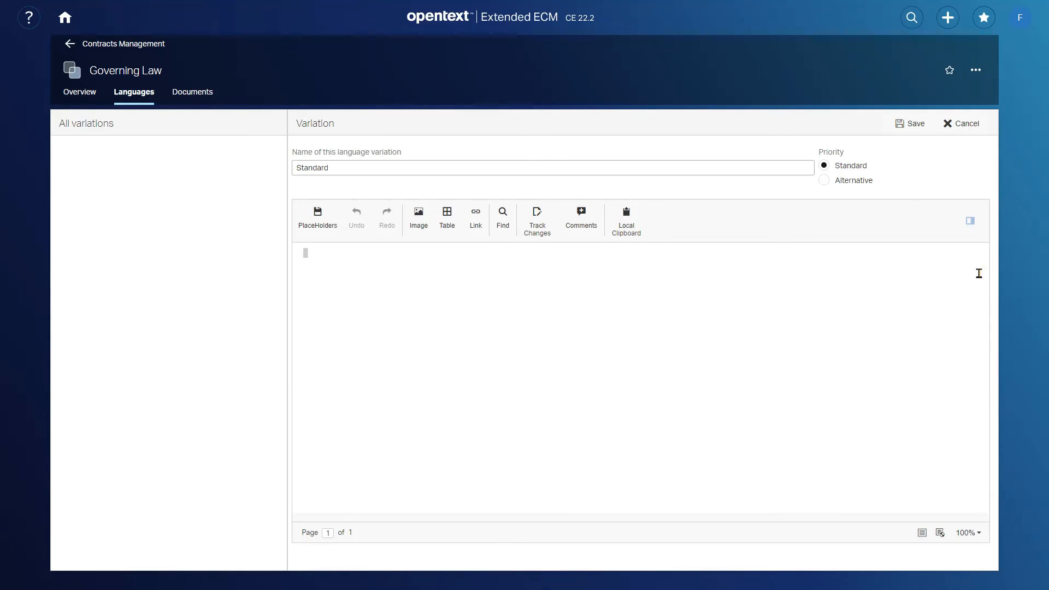
pyautogui.write('Governing Law This agreement shall be governed, construed, and enforced in accordance with the laws of the --Governing Law Country--, without regard to its conflict of laws rules.')
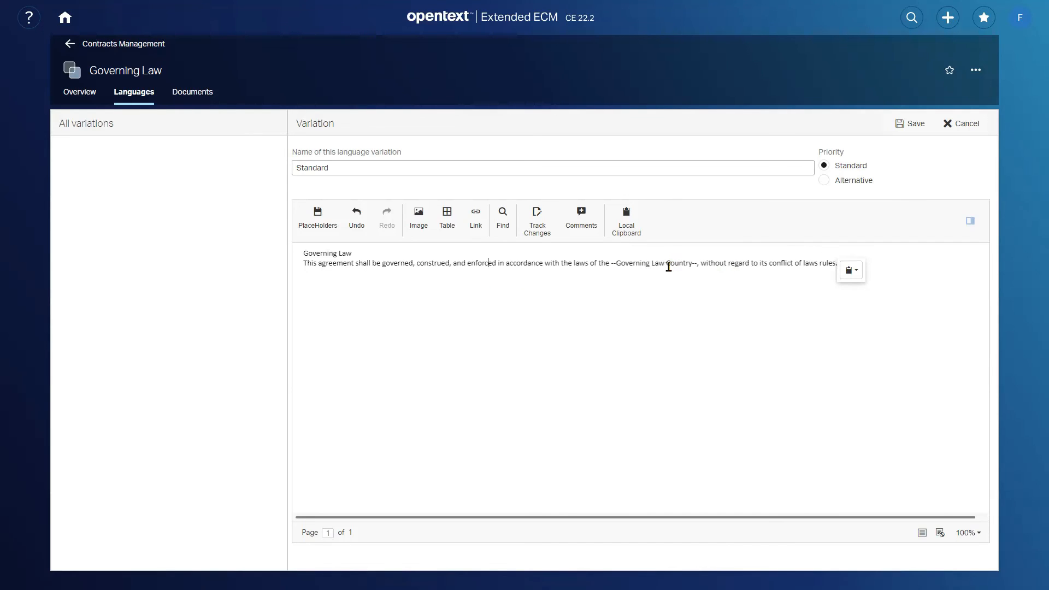
# - Apply the Heading 1 paragraph style to the "Governing Law" line and save the variation
pyautogui.click(368, 253)
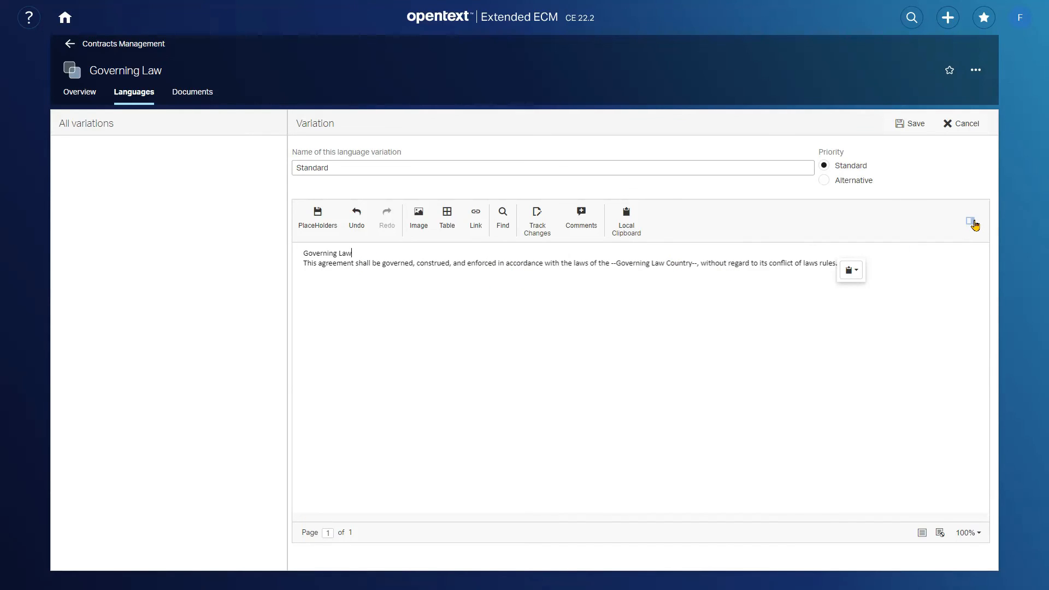
pyautogui.click(970, 220)
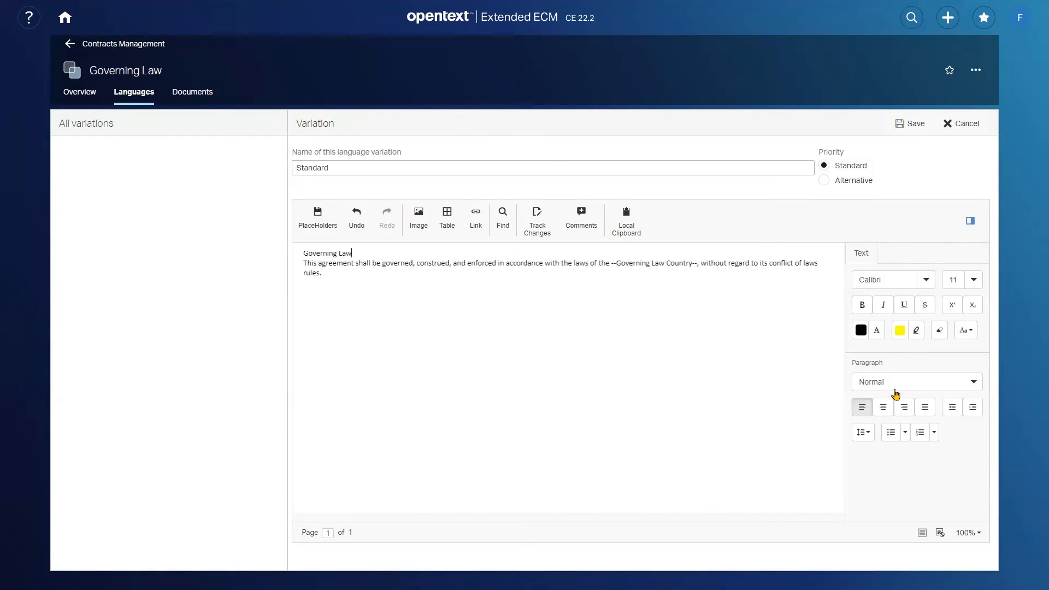
pyautogui.click(904, 382)
pyautogui.click(889, 417)
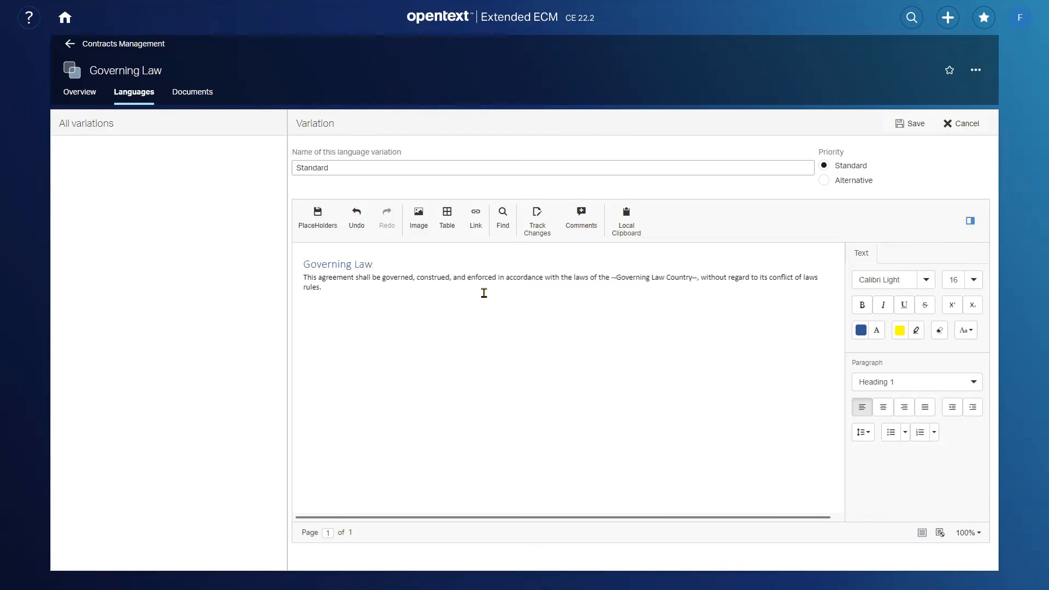
pyautogui.click(917, 123)
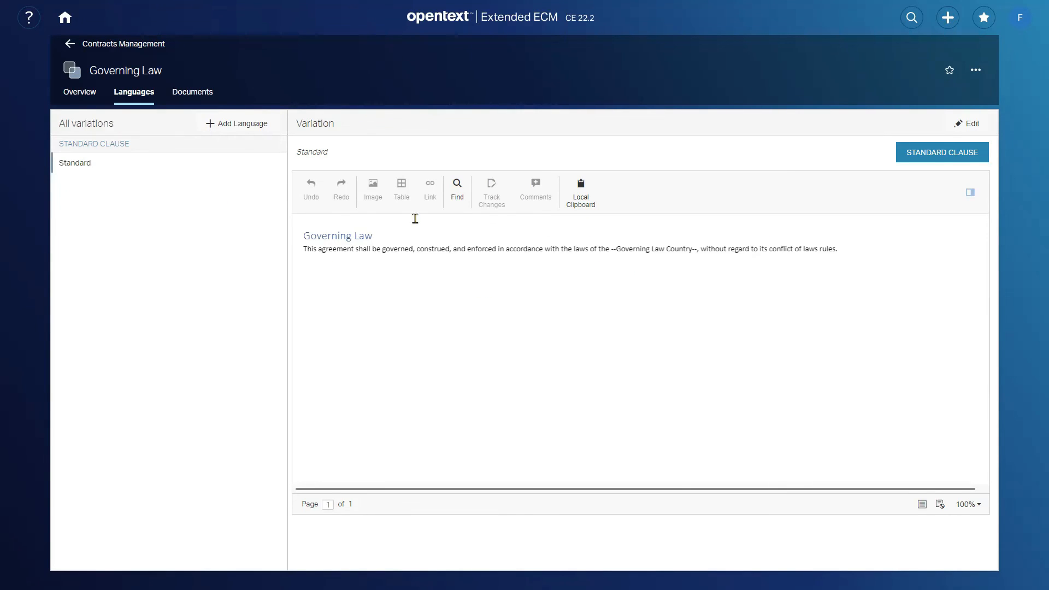
# - Edit the Standard variation, select "--Governing Law Country--" in its text and search the placeholder library for "govern", then clear the search
pyautogui.click(972, 124)
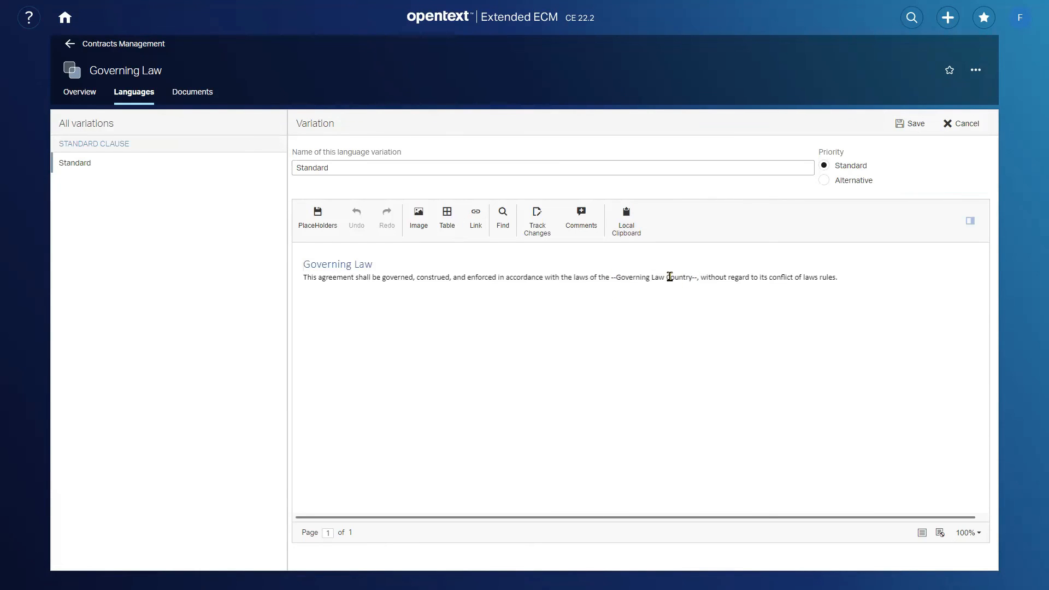
pyautogui.moveTo(697, 280); pyautogui.dragTo(616, 278)
pyautogui.click(640, 279)
pyautogui.moveTo(696, 279); pyautogui.dragTo(611, 278)
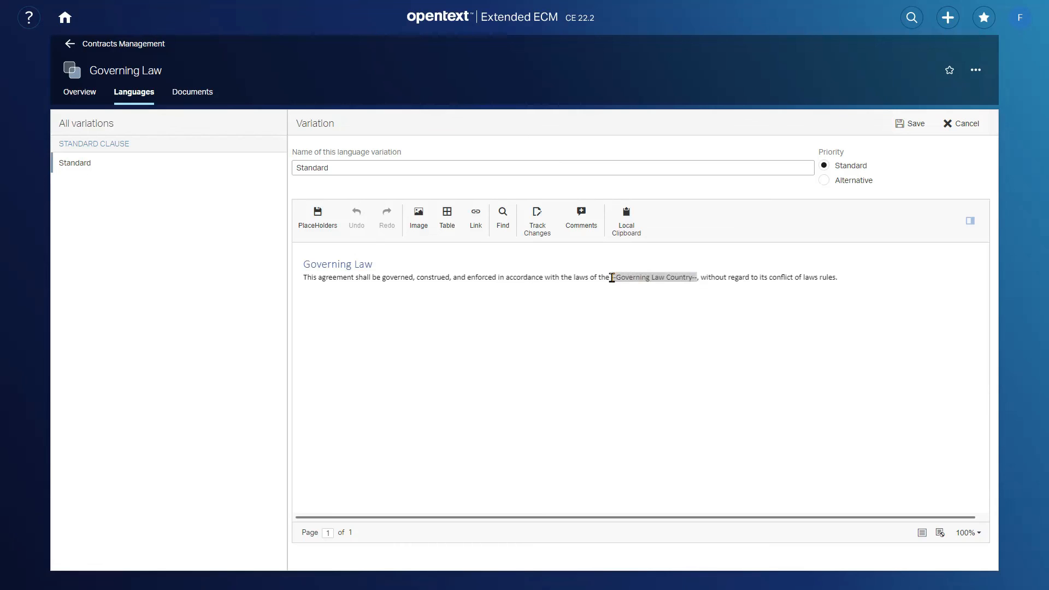
pyautogui.click(317, 217)
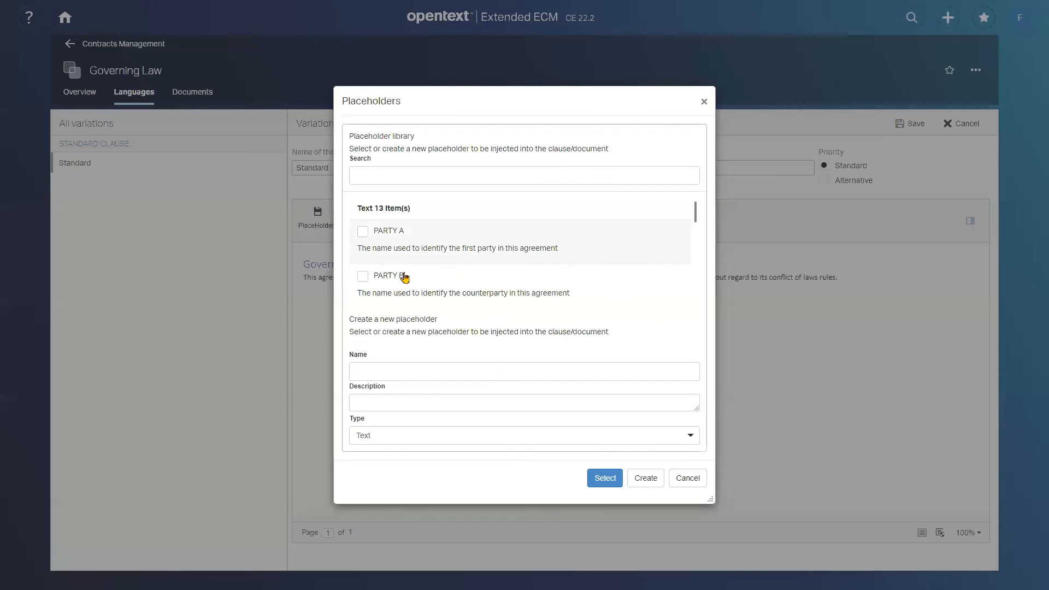
pyautogui.click(417, 172)
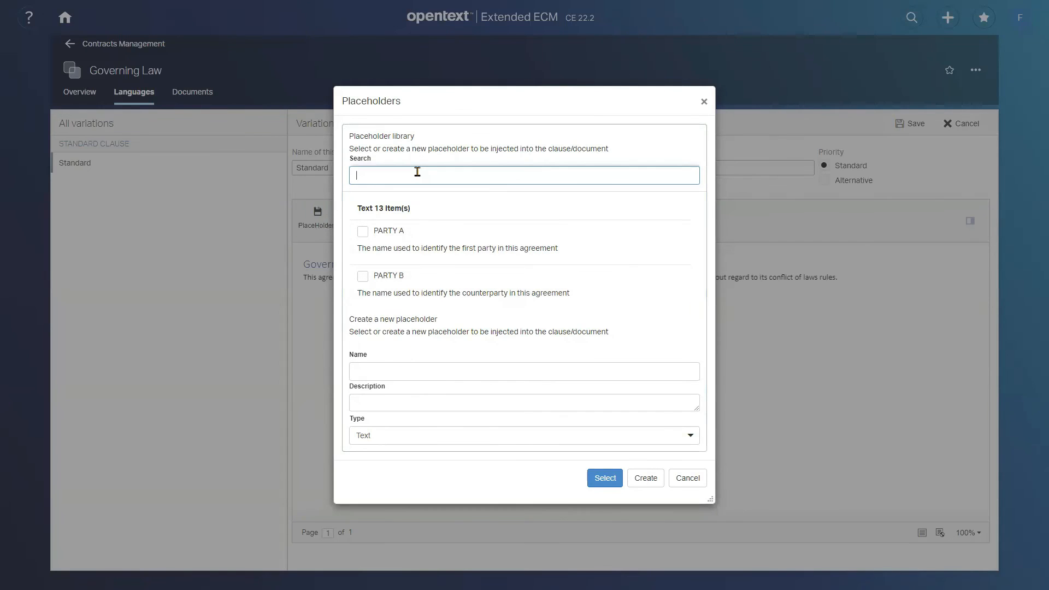
pyautogui.write('govern')
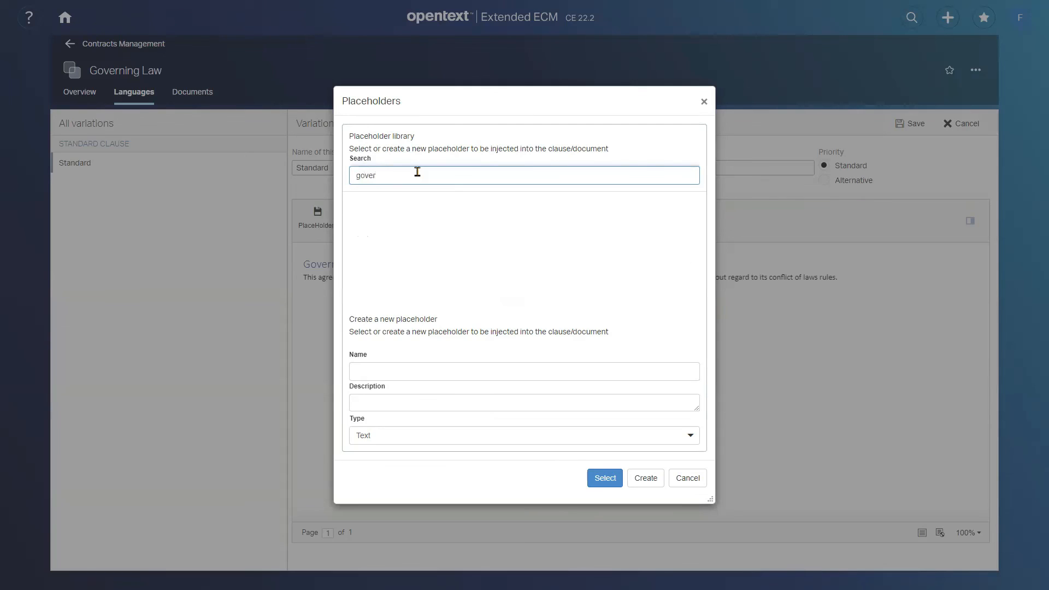
pyautogui.press('BackSpace')
pyautogui.press('BackSpace')
pyautogui.press('BackSpace')
pyautogui.press('BackSpace')
pyautogui.press('BackSpace')
# - Create a Text placeholder named "GOVERNING LAW COUNTRY" with the description "Governing Law Country"
pyautogui.click(438, 375)
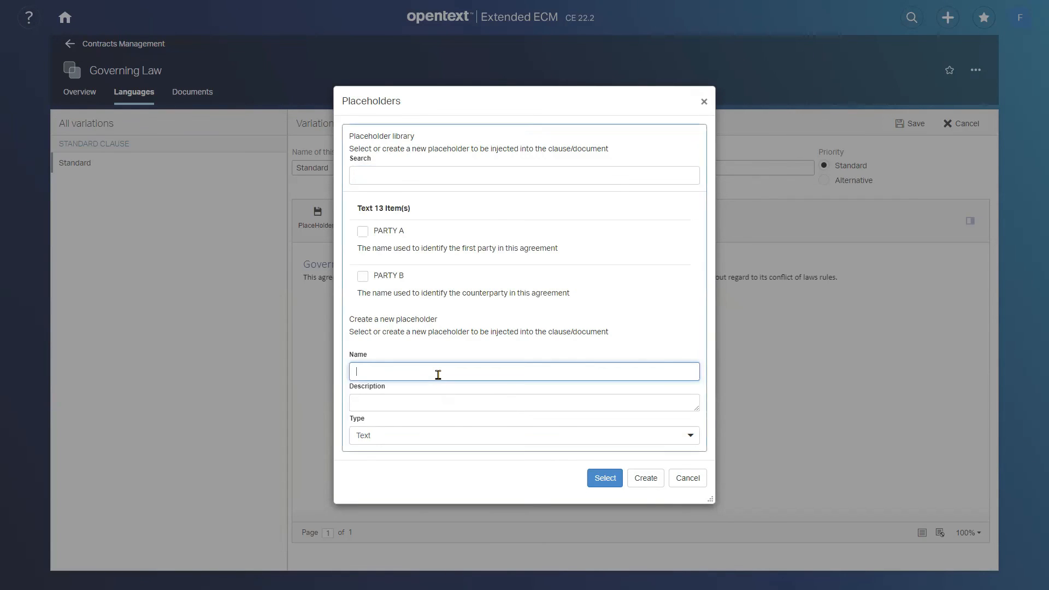
pyautogui.write('GOVERNING LAW COUNTRY')
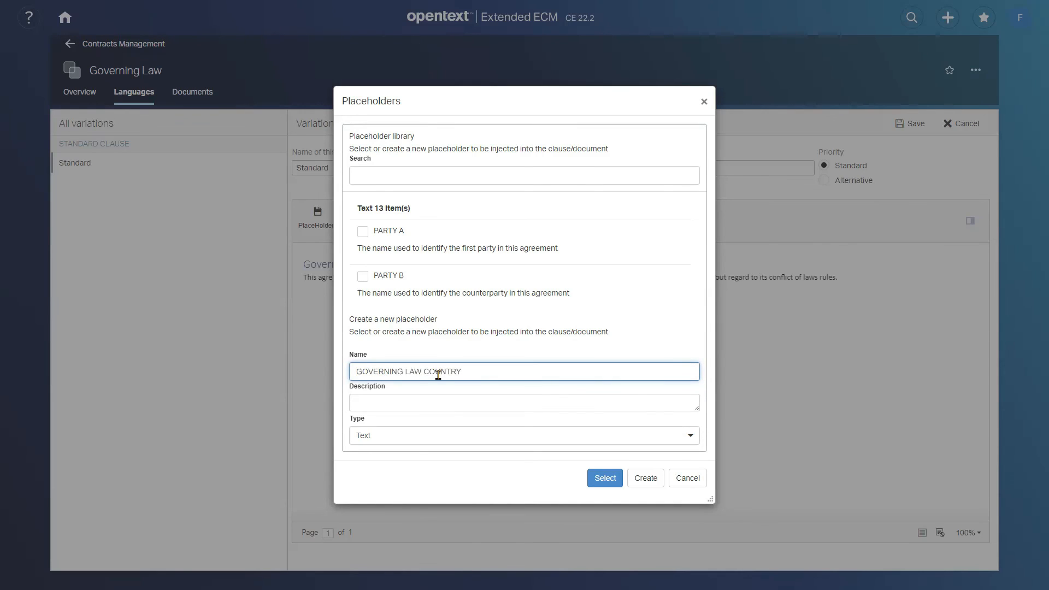
pyautogui.click(442, 402)
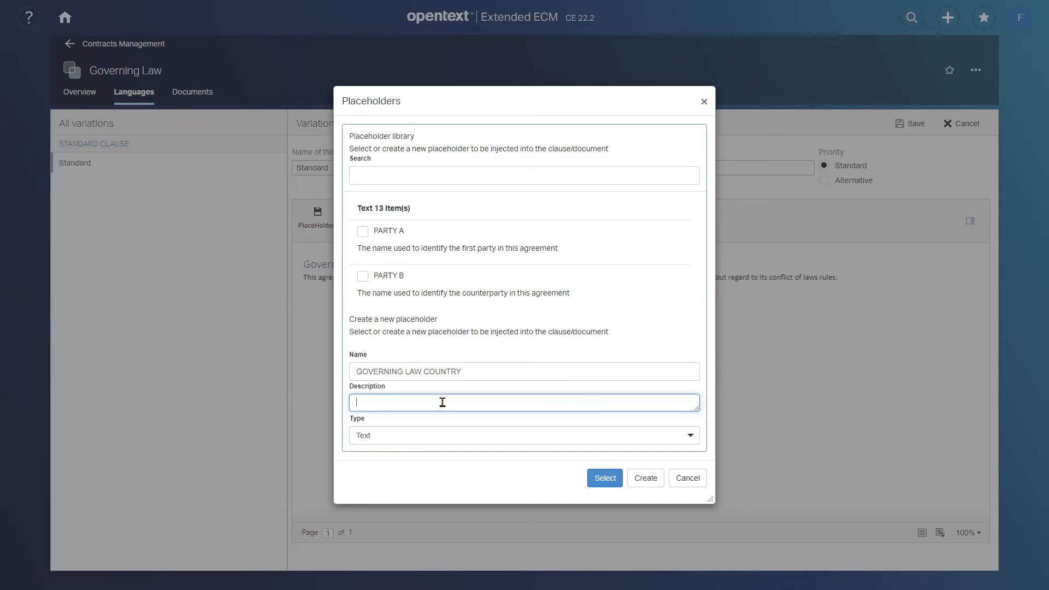
pyautogui.write('Govern')
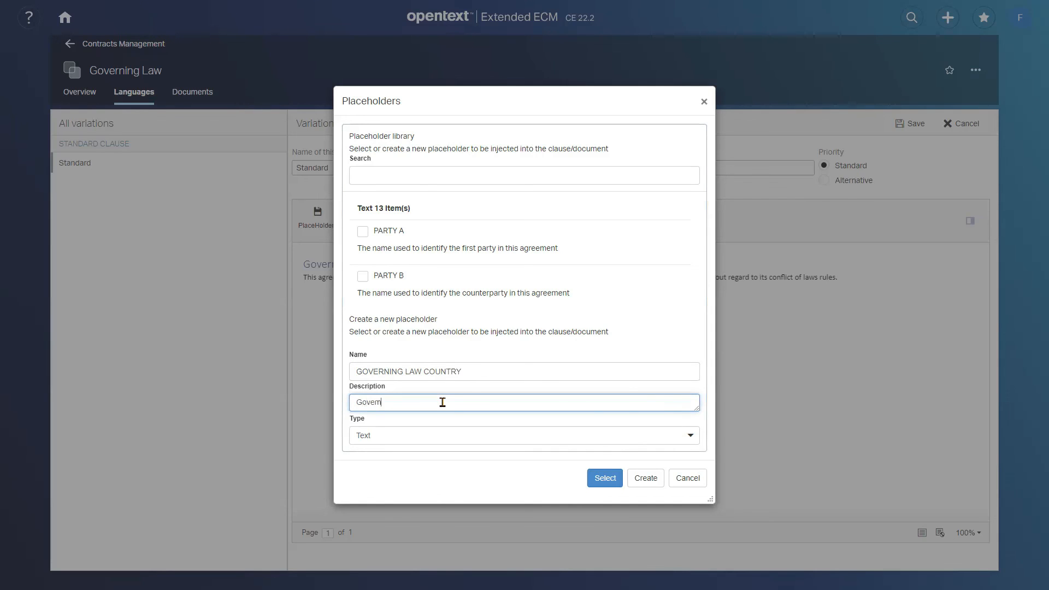
pyautogui.write('ing Law Country')
pyautogui.click(390, 439)
pyautogui.click(395, 436)
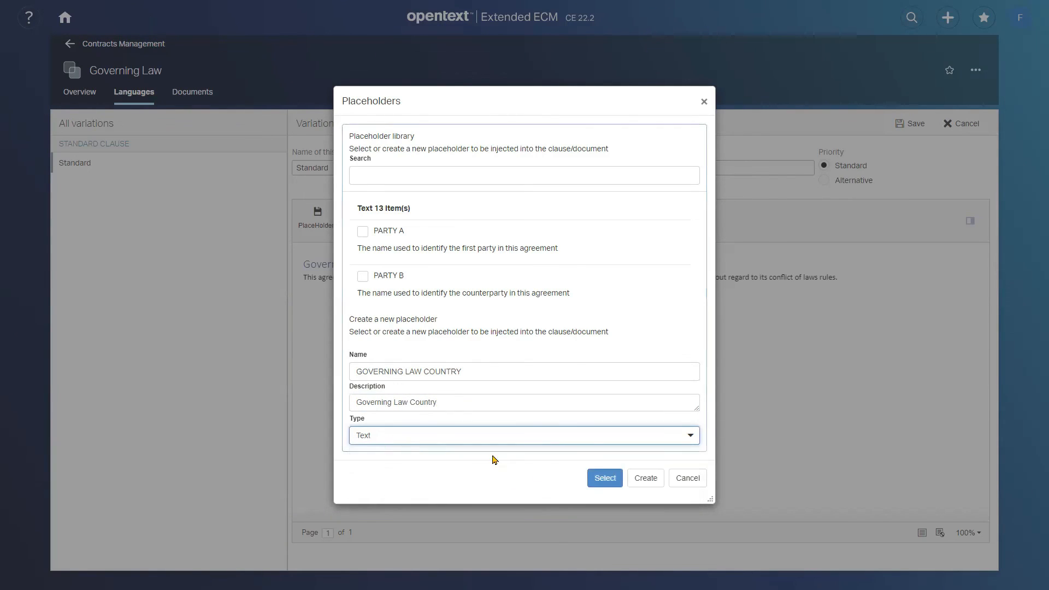
pyautogui.click(645, 479)
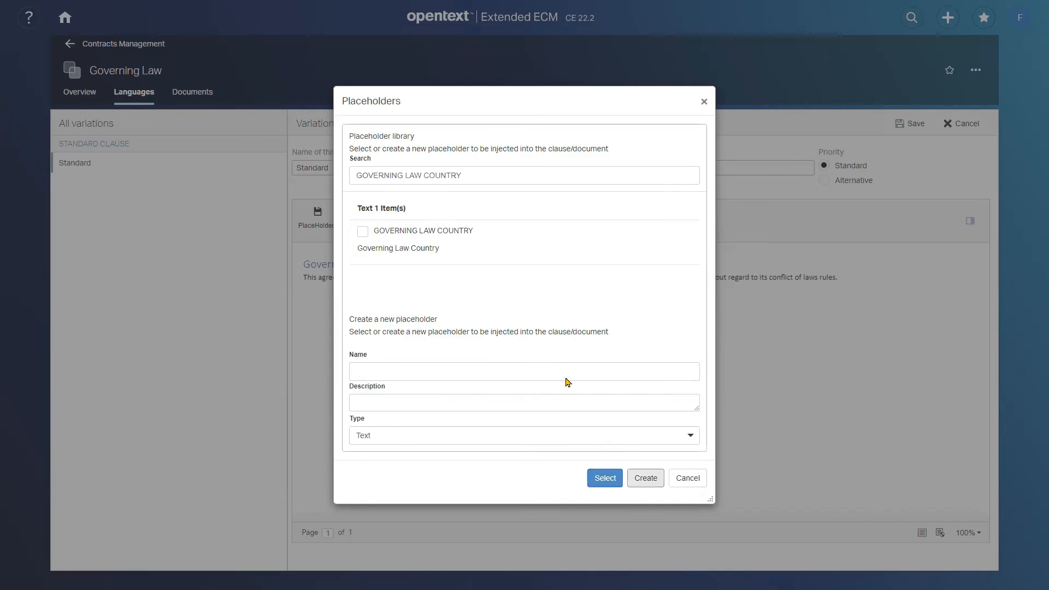
# - Replace the selected clause text with the GOVERNING LAW COUNTRY placeholder and save the variation
pyautogui.click(370, 240)
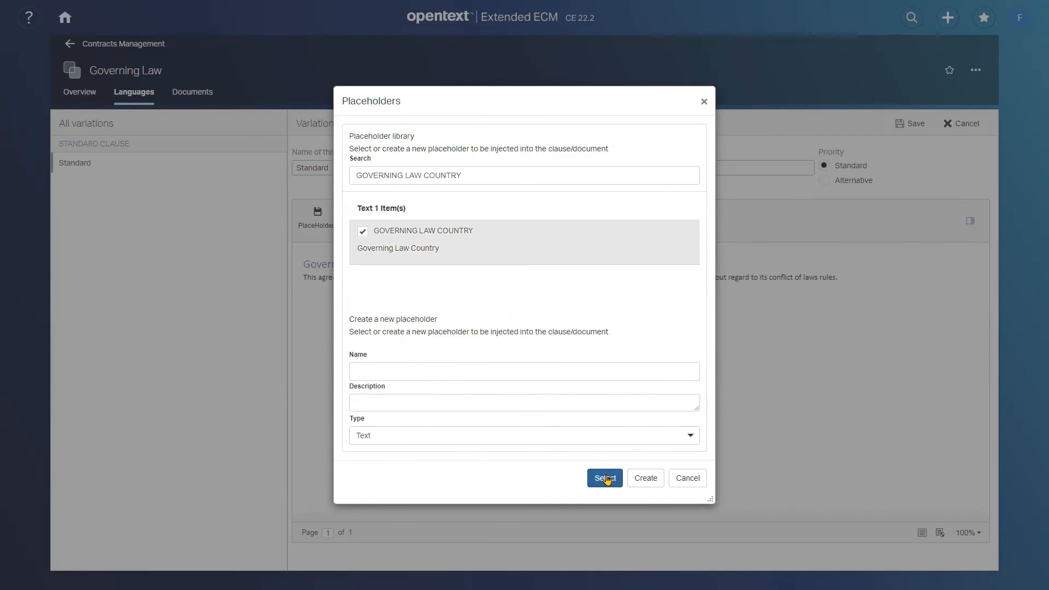
pyautogui.click(603, 478)
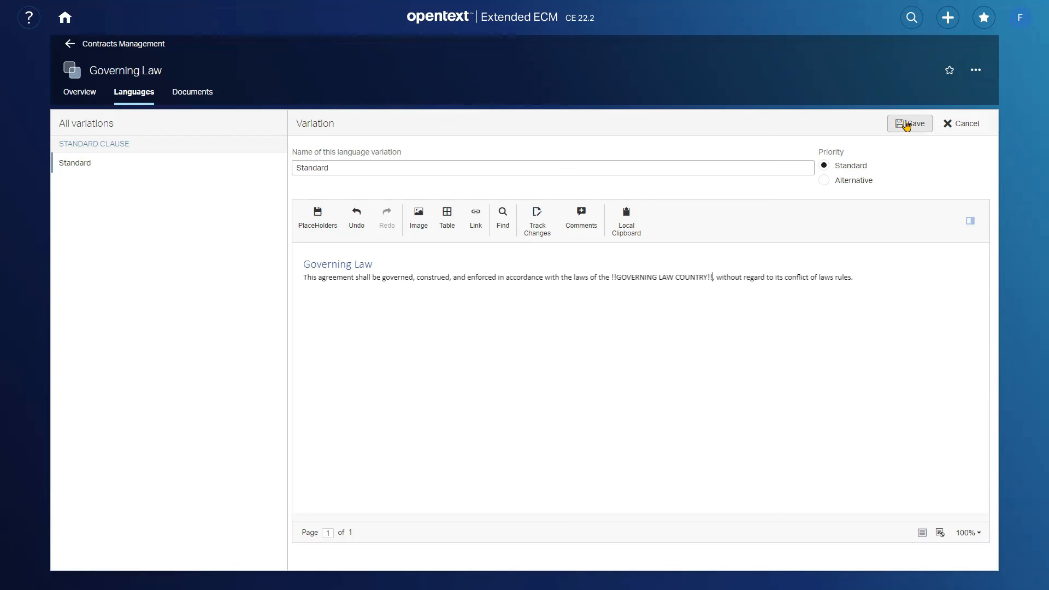
pyautogui.click(907, 125)
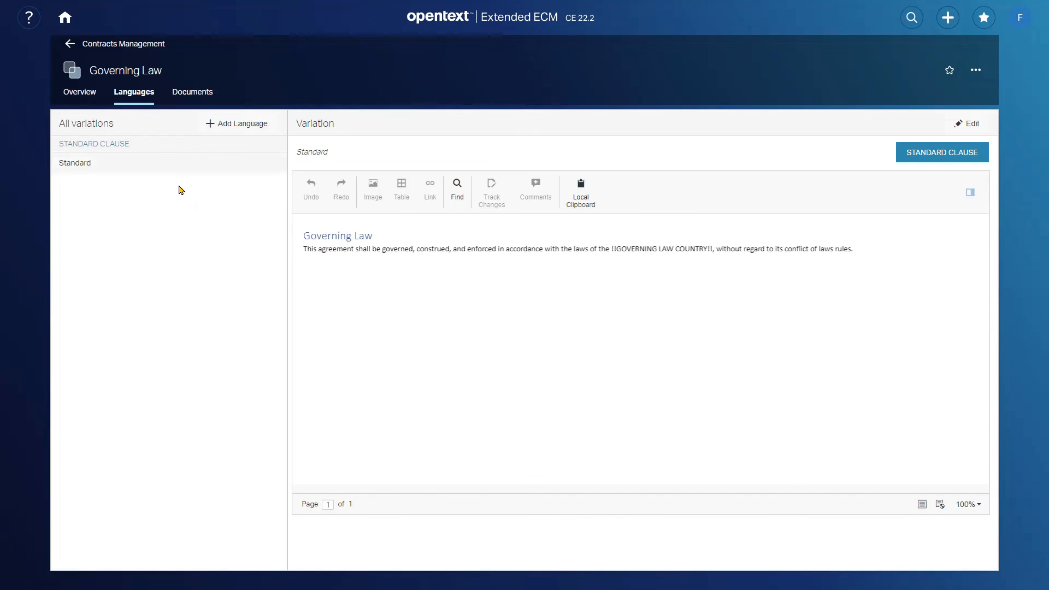
# - Leave the Governing Law clause and go back to the Contract Templates in Contracts Management
pyautogui.click(111, 47)
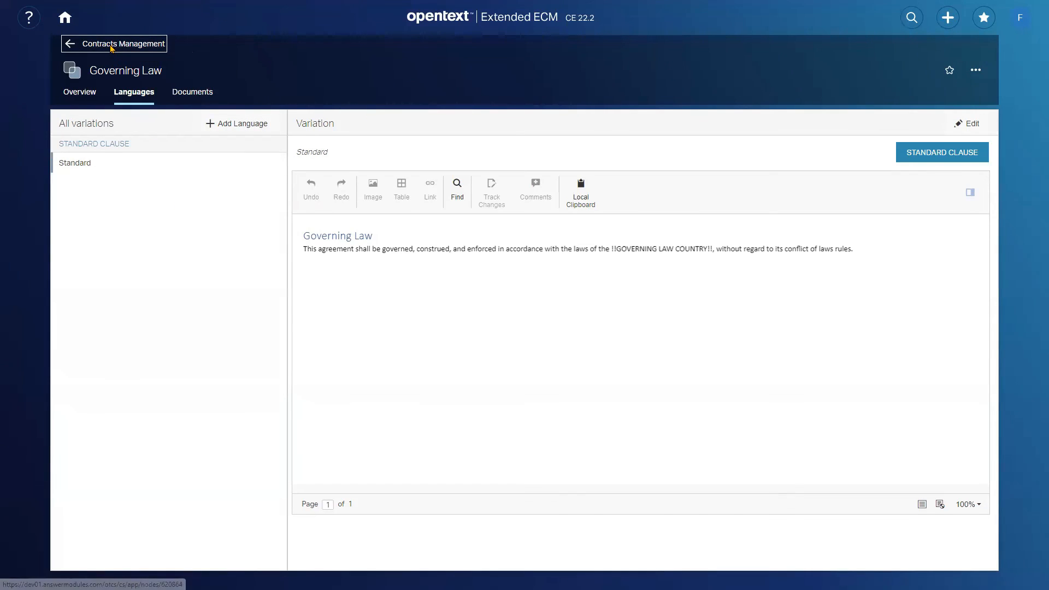
pyautogui.click(111, 47)
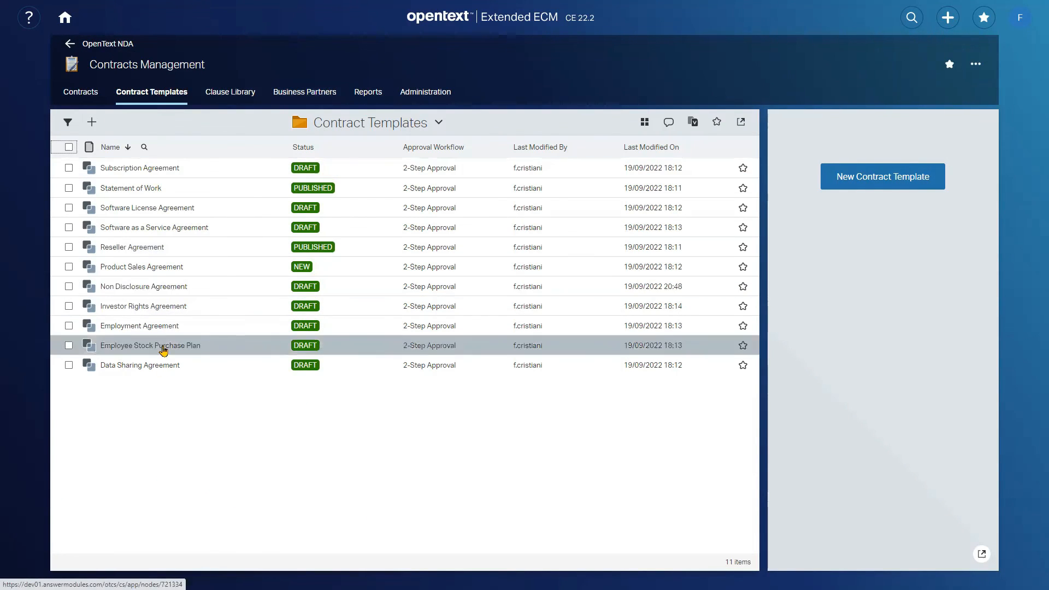
# - Add the Standard language of the Governing Law clause to the clauses of the Non Disclosure Agreement template
pyautogui.click(145, 289)
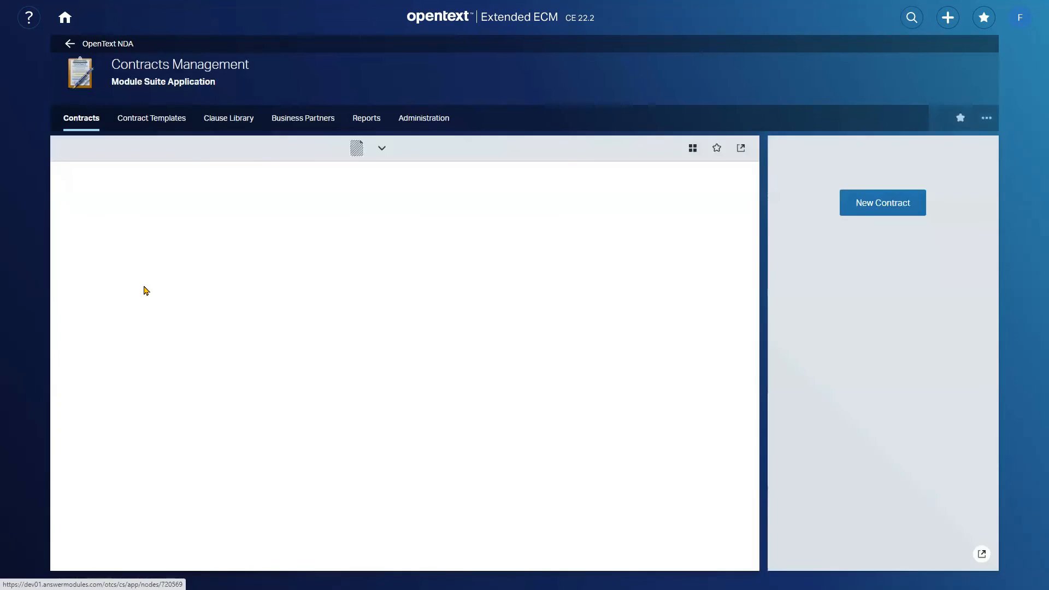
pyautogui.click(129, 119)
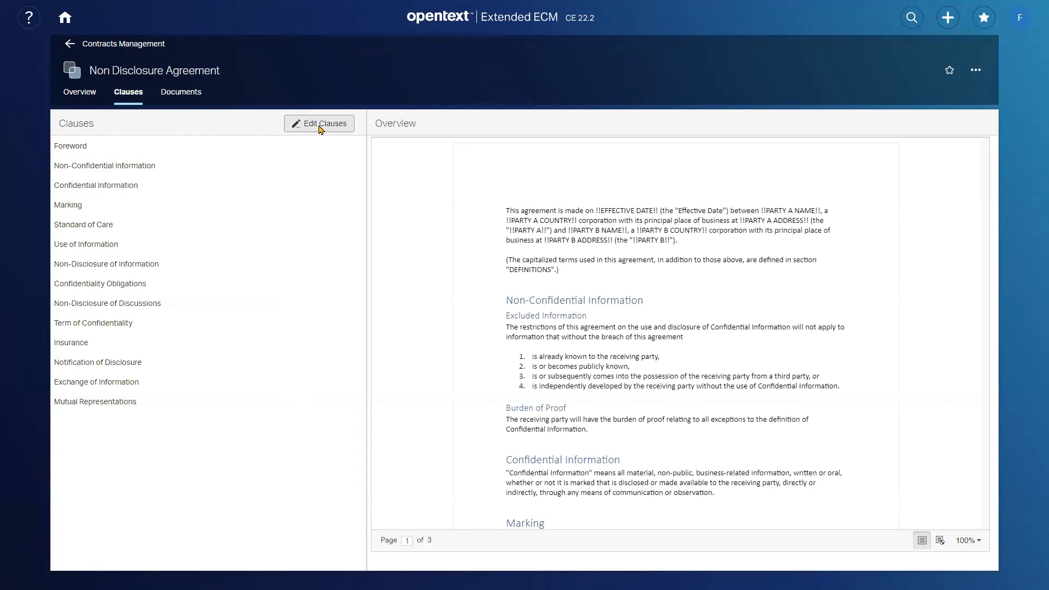
pyautogui.click(321, 128)
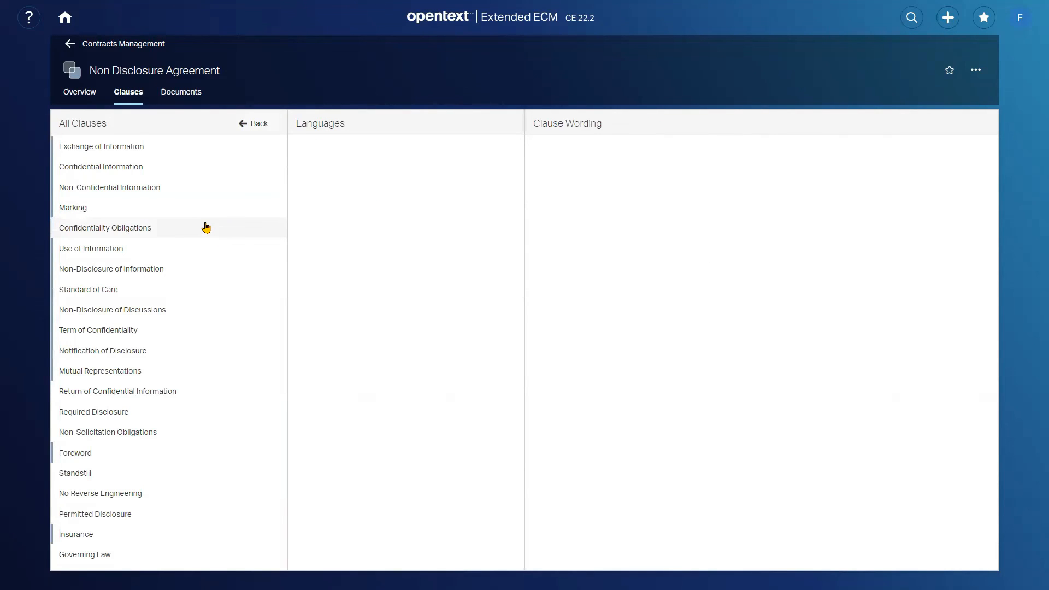
pyautogui.click(92, 556)
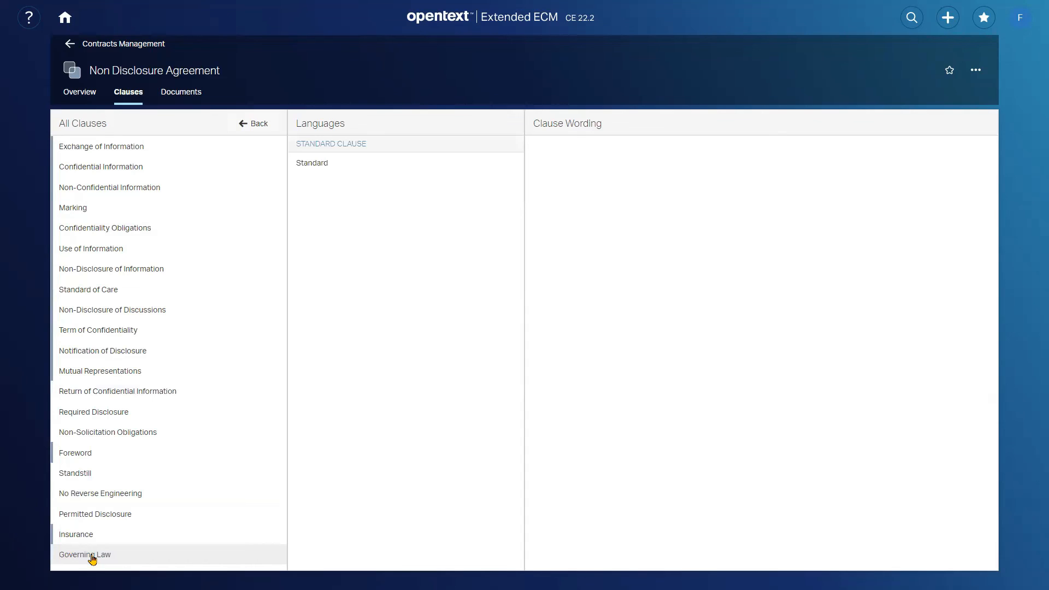
pyautogui.click(355, 163)
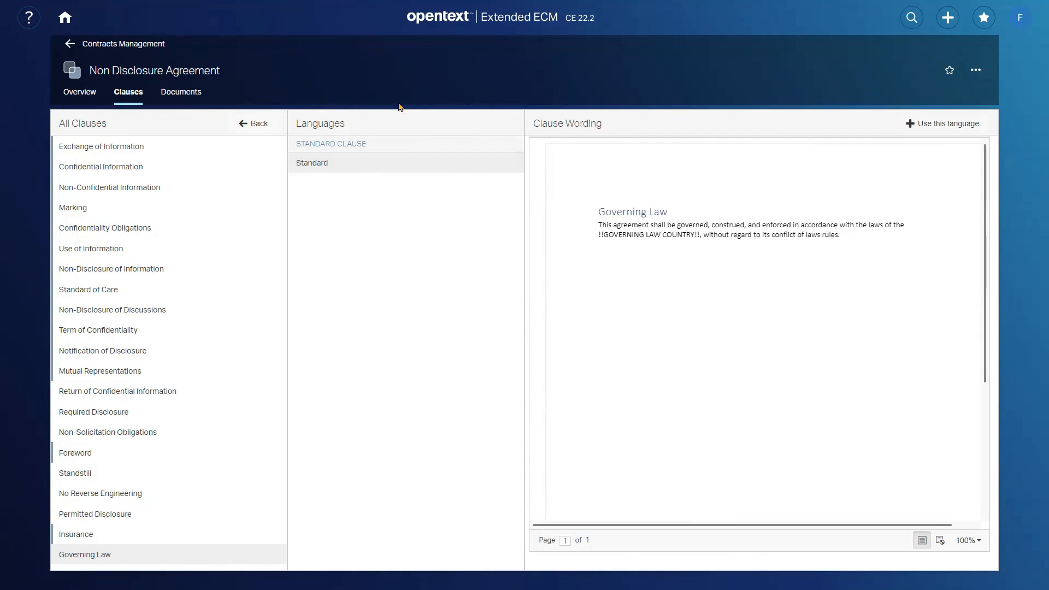
pyautogui.click(932, 127)
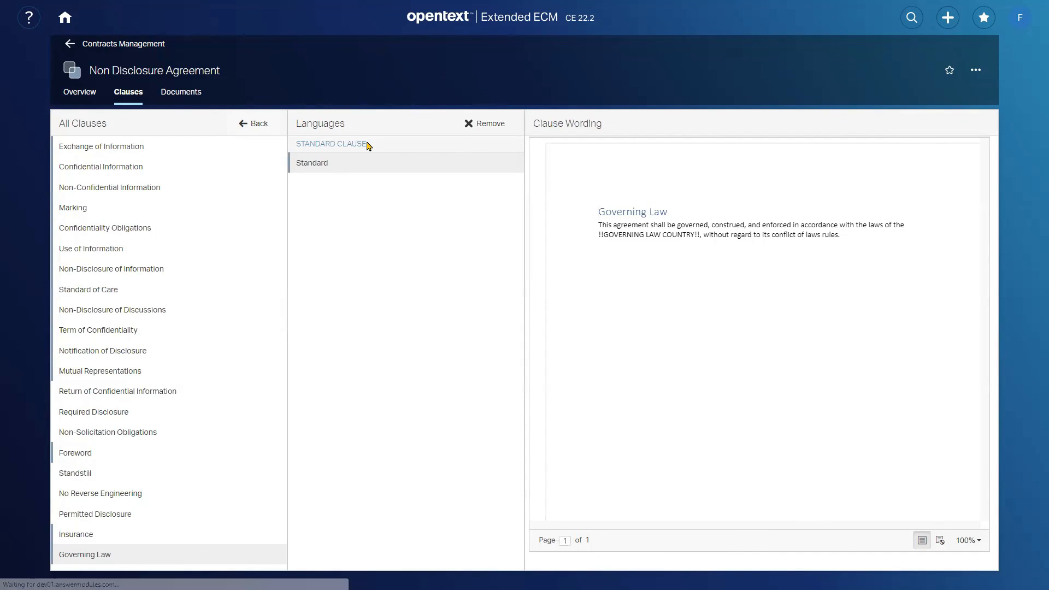
pyautogui.click(261, 128)
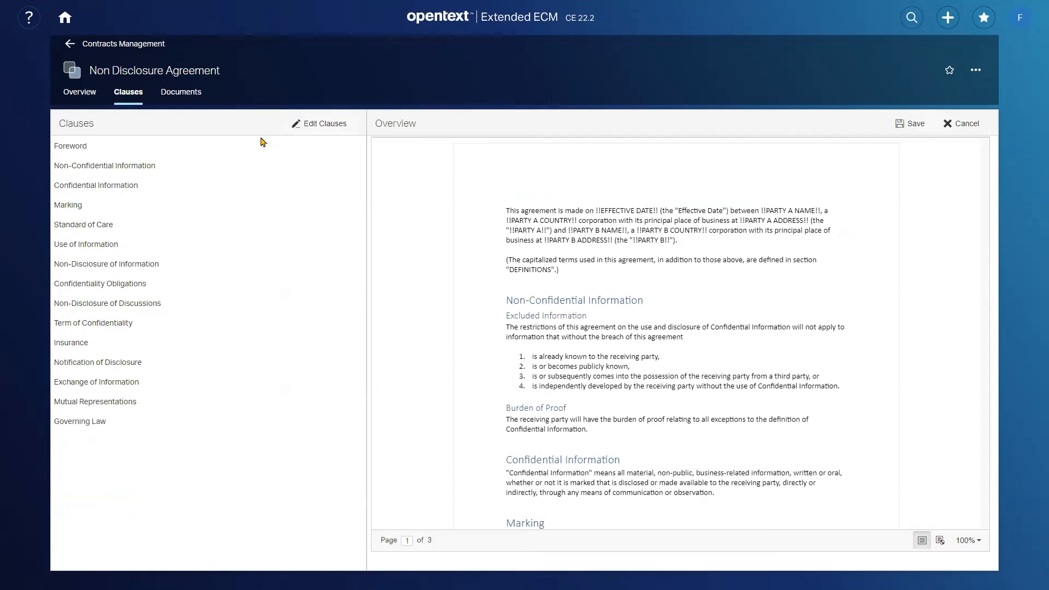
# - Move the Governing Law clause directly below Foreword in the clause order and save the template
pyautogui.moveTo(65, 424); pyautogui.dragTo(133, 164)
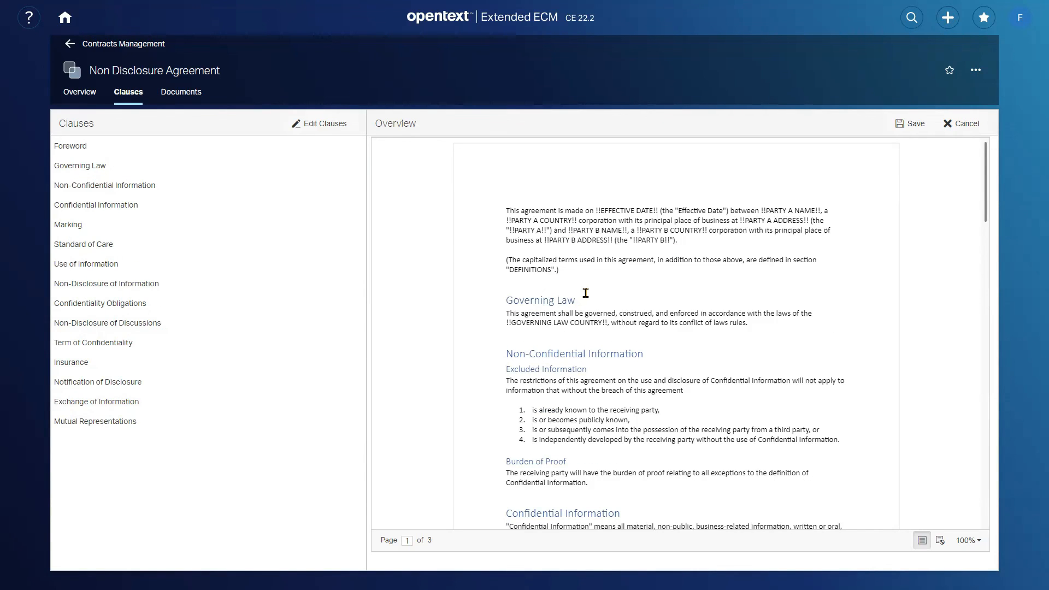
pyautogui.click(906, 125)
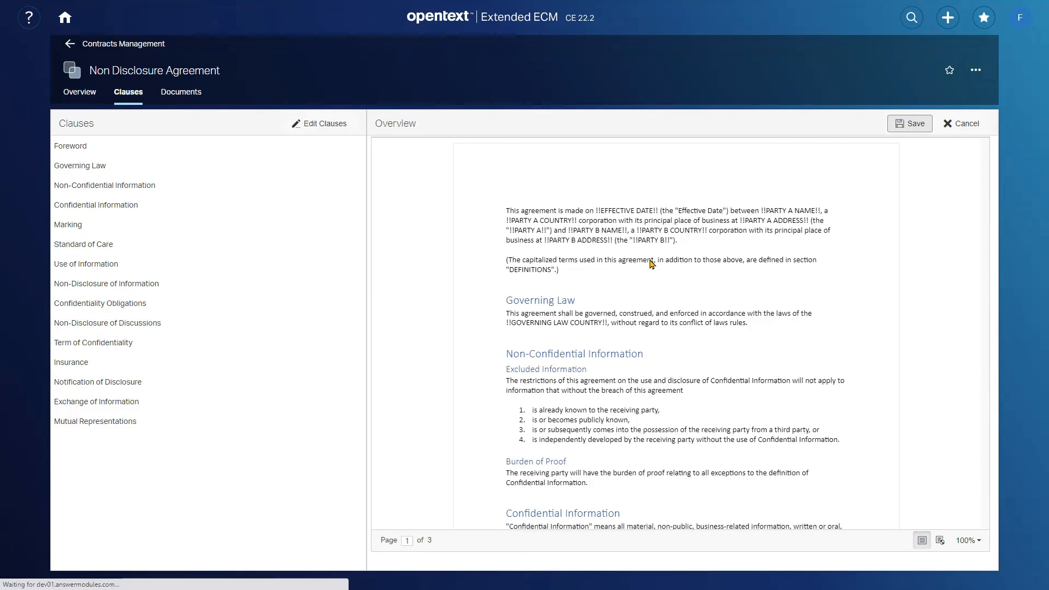